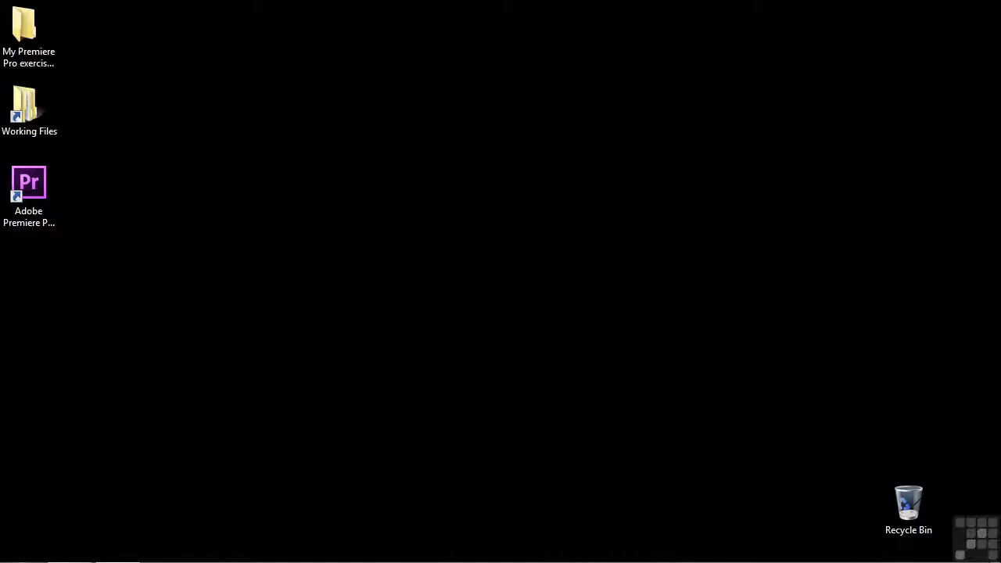
- Open 1208-multicam.prproj from the Working Files projects folder in Premiere Pro
double_click(29, 109)
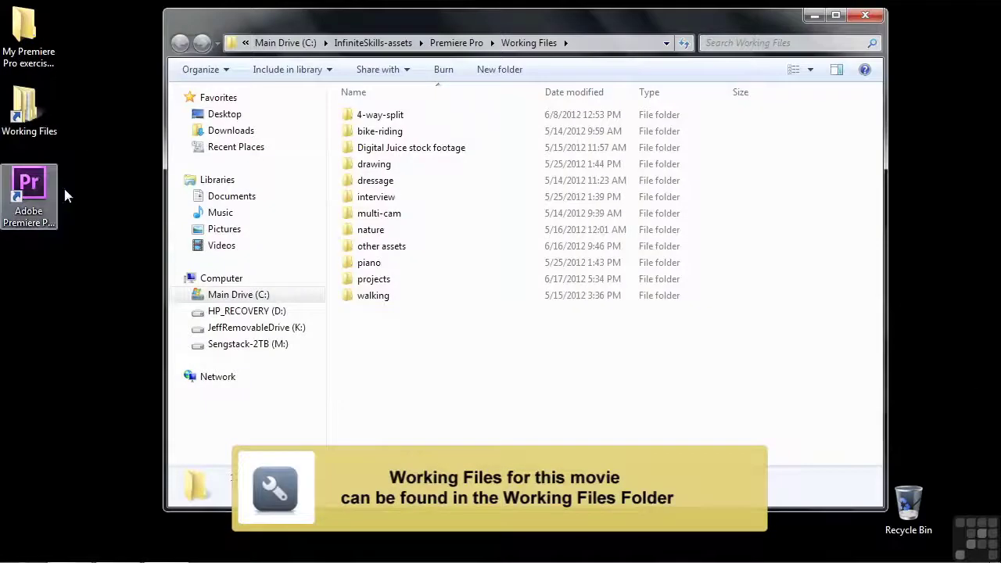
double_click(369, 280)
left_click_drag(873, 170, 875, 296)
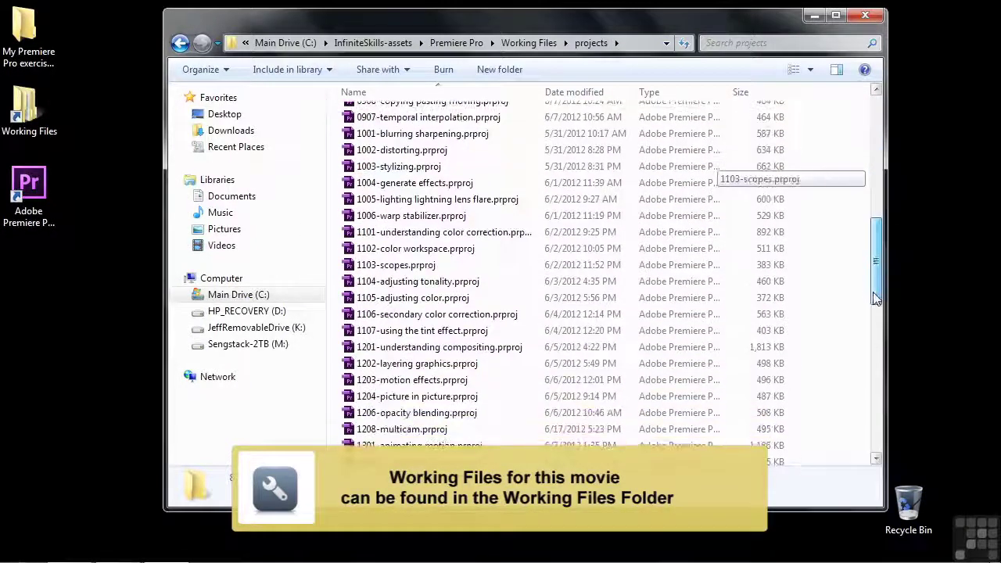
double_click(418, 429)
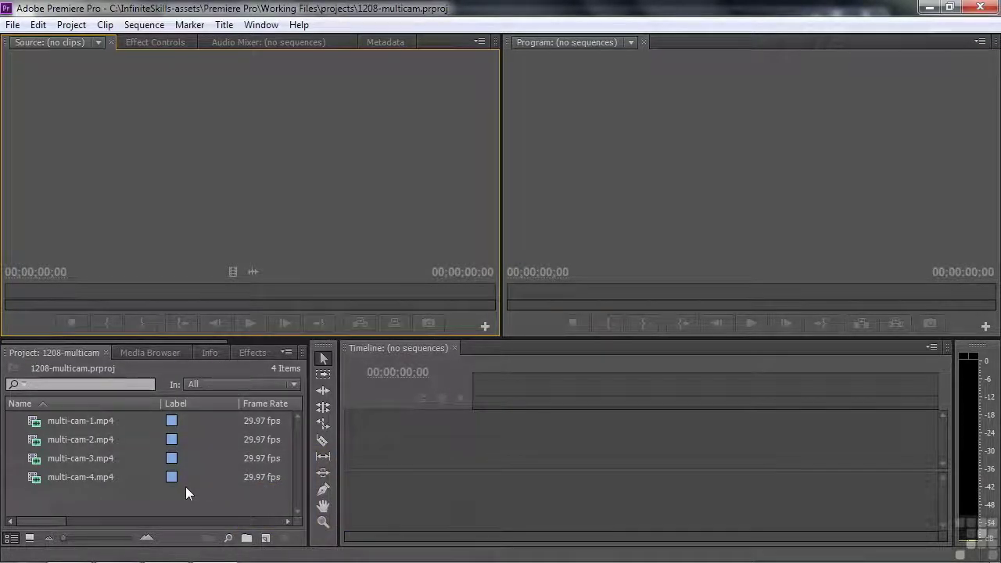
- Load all four multi-cam clips into the Source monitor and preview multi-cam-1.mp4 and multi-cam-2.mp4
left_click_drag(113, 497, 127, 165)
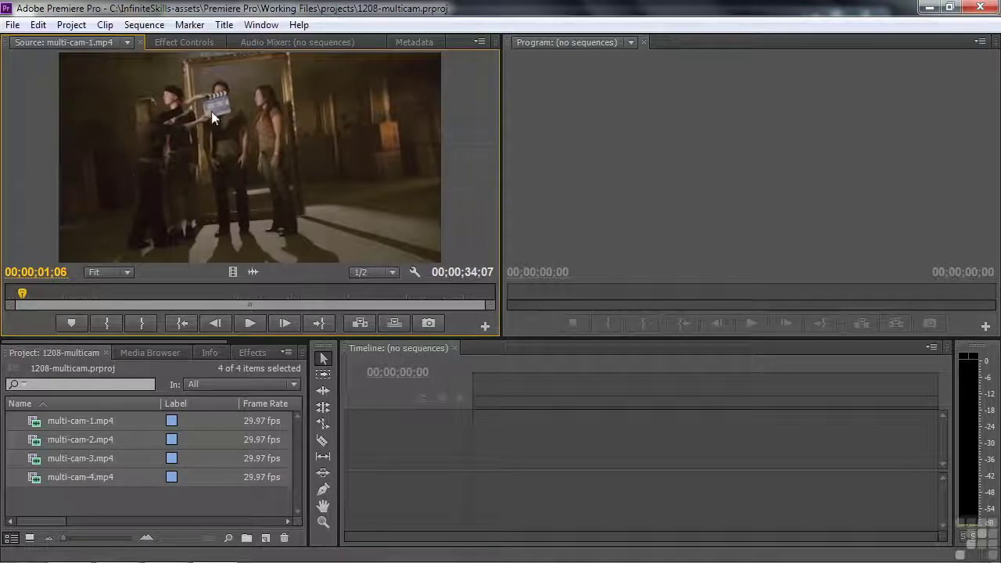
key("space")
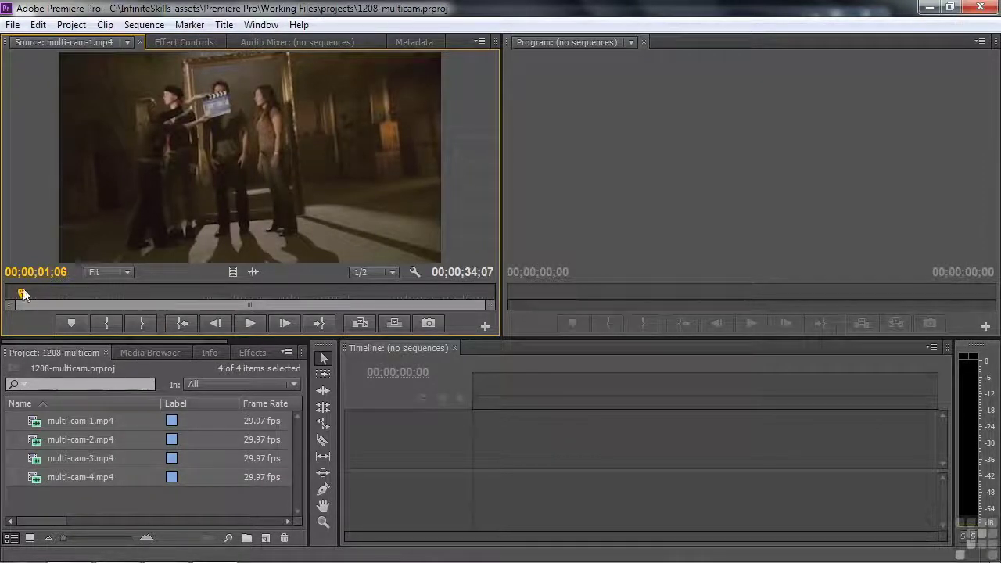
key("space")
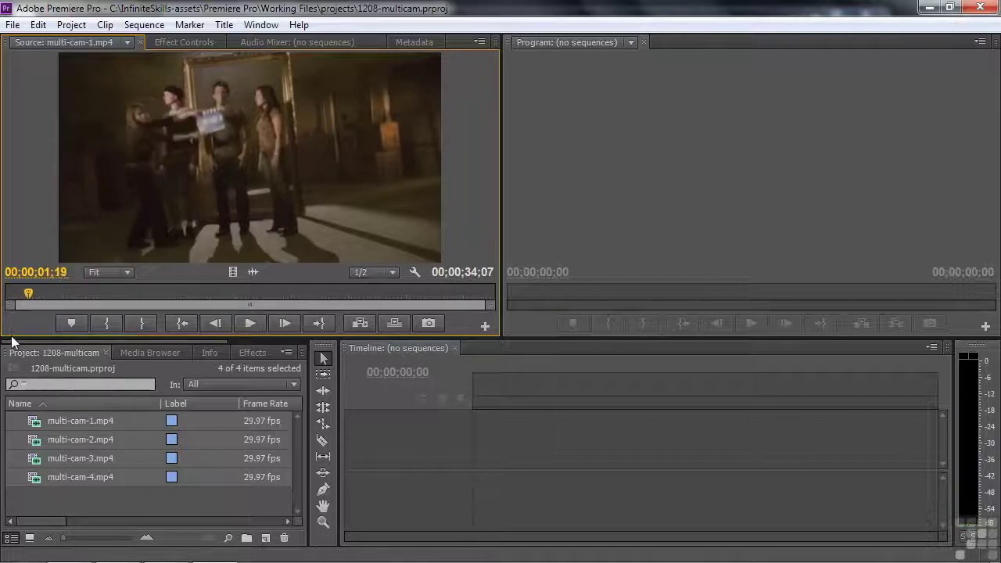
left_click(127, 42)
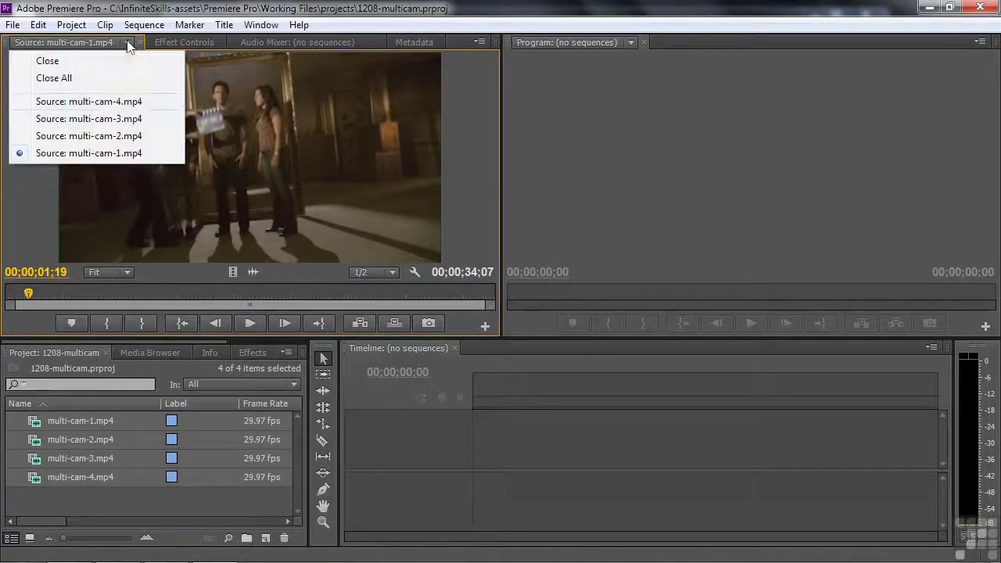
left_click(88, 143)
key("space")
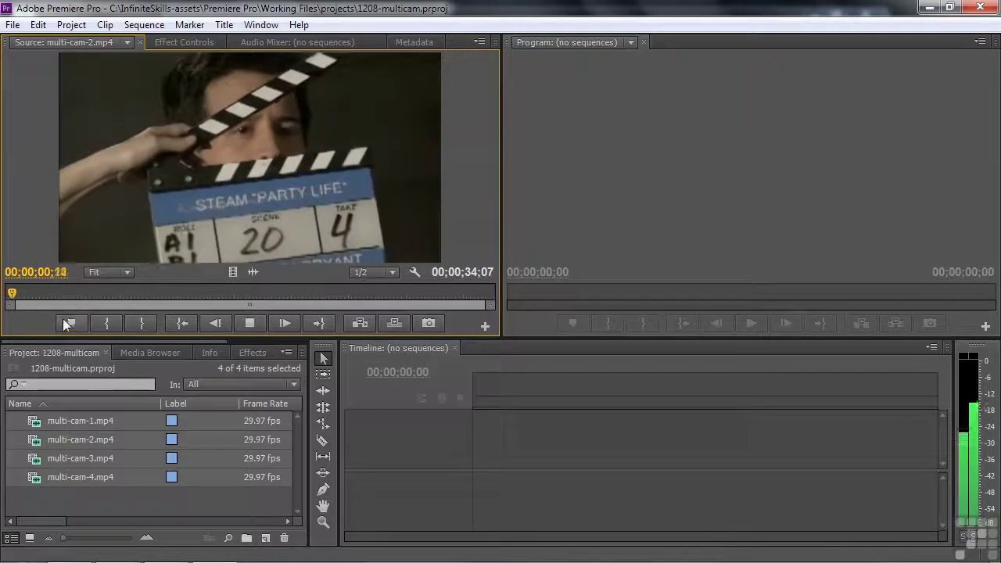
key("space")
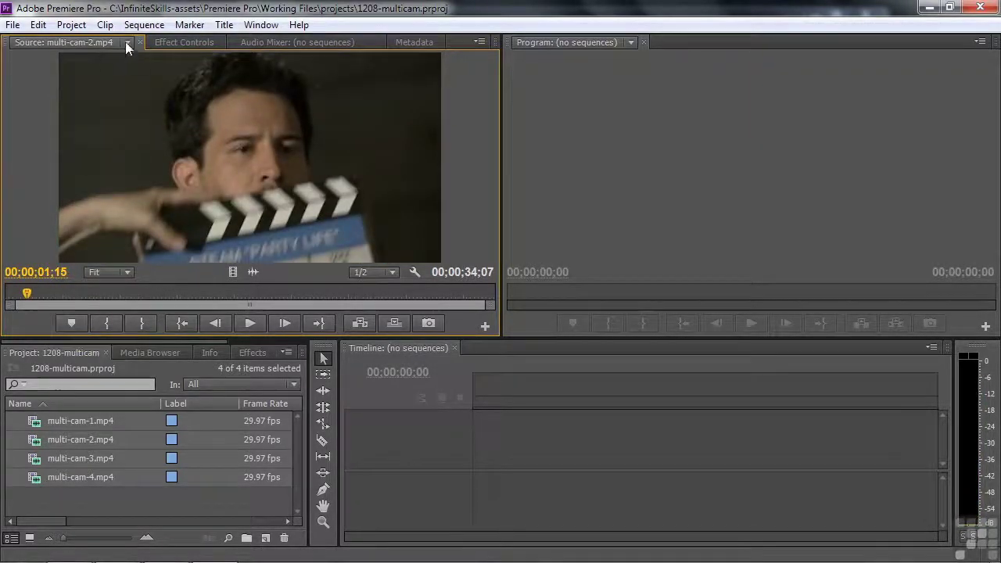
- Preview multi-cam-3.mp4 and then multi-cam-4.mp4 in the Source monitor
left_click(127, 42)
left_click(88, 118)
key("space")
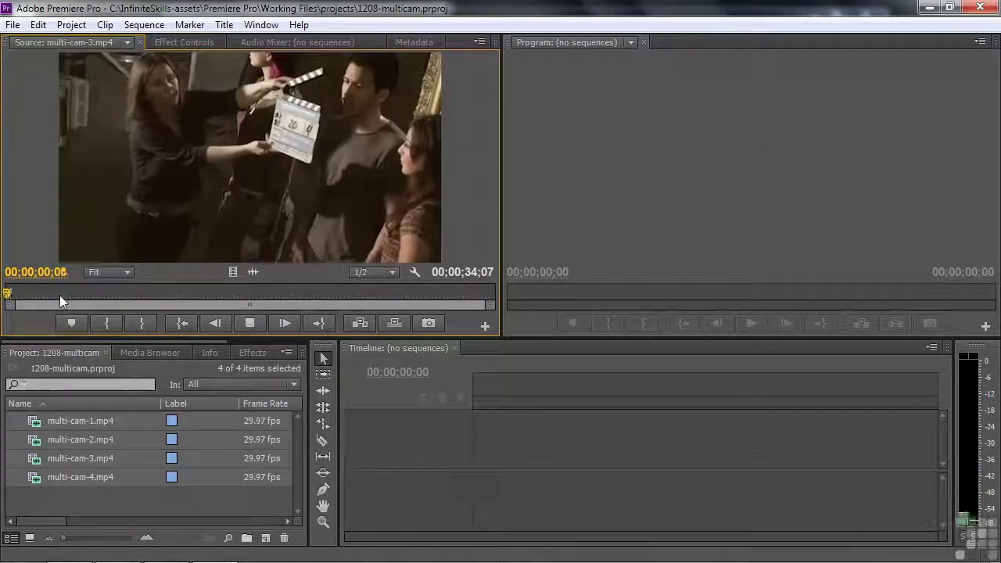
key("space")
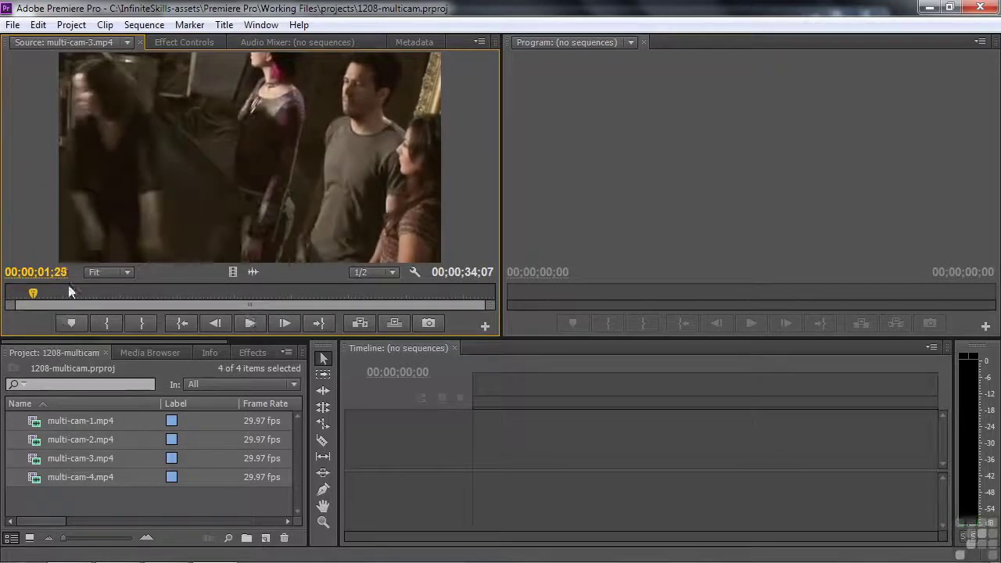
left_click(128, 43)
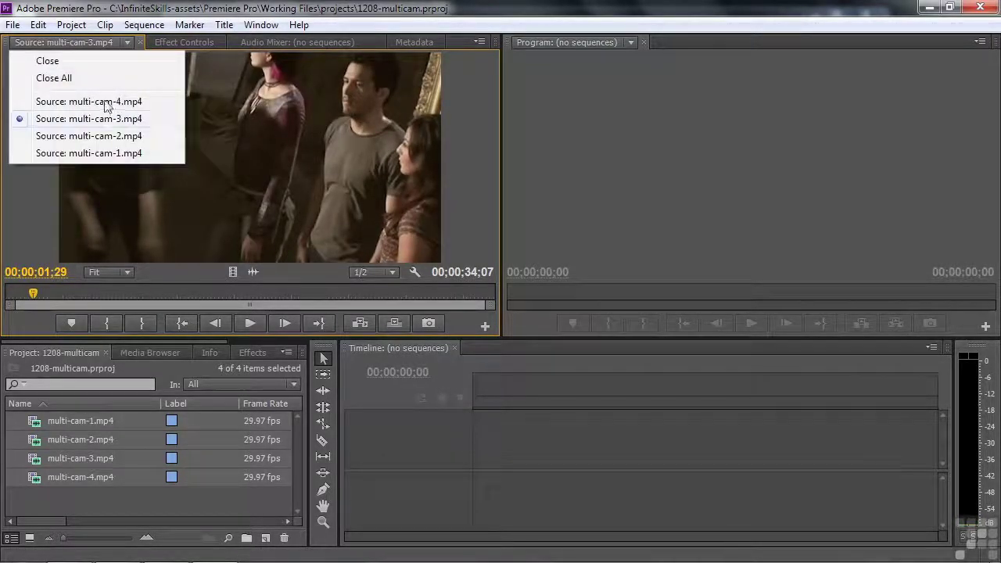
left_click(88, 100)
key("space")
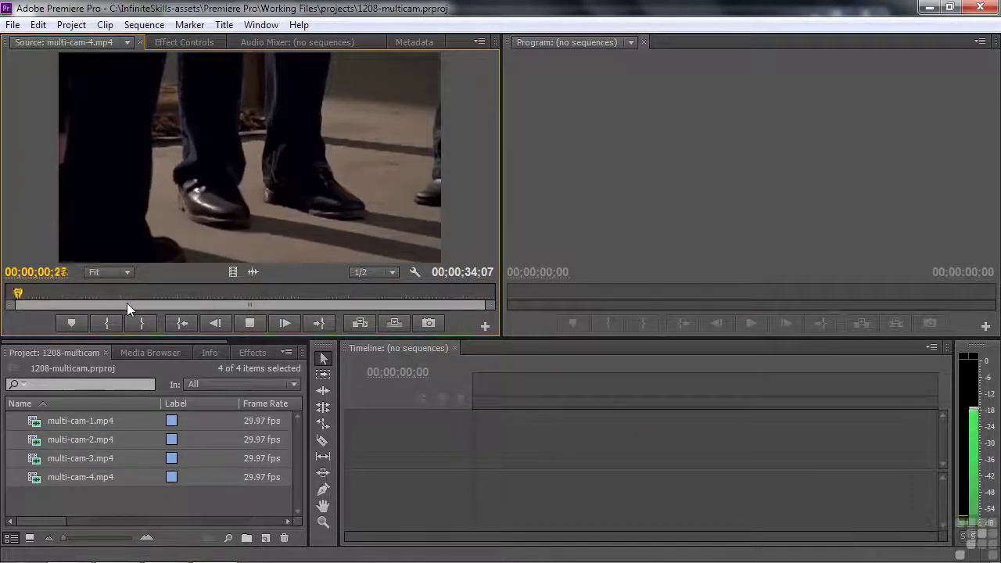
key("space")
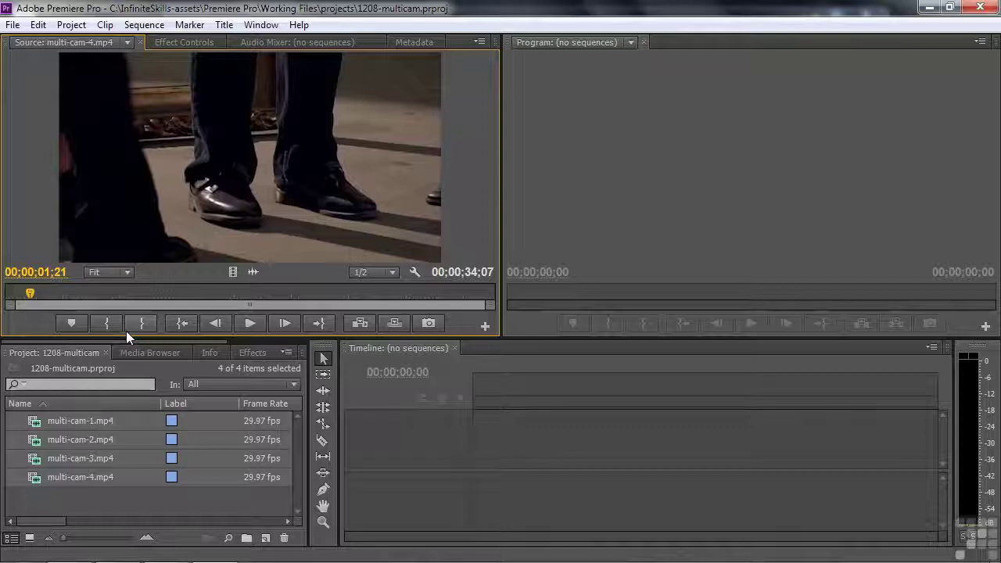
- Add a sync marker on multi-cam-1.mp4 at the clapper frame 01;06
left_click(127, 41)
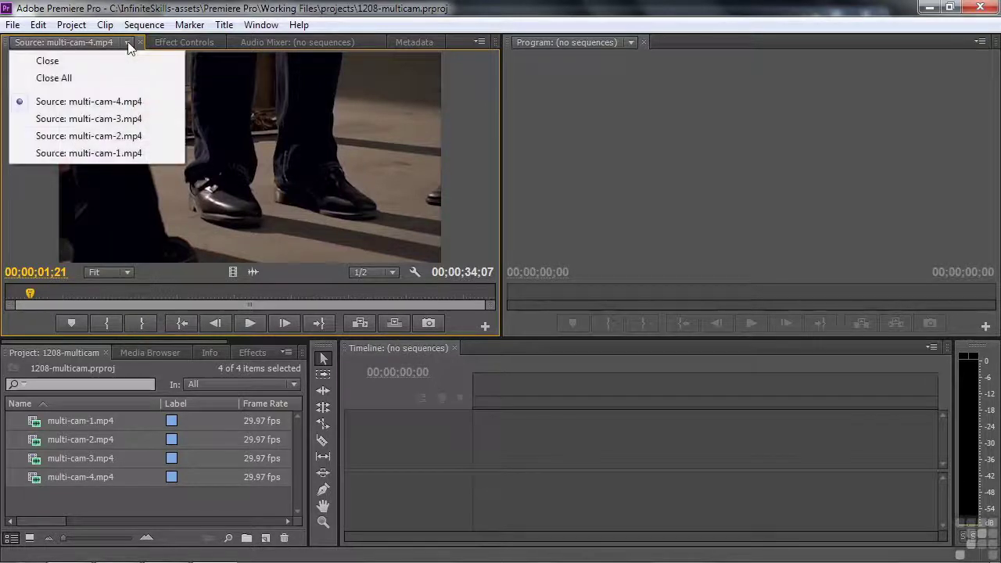
left_click(109, 152)
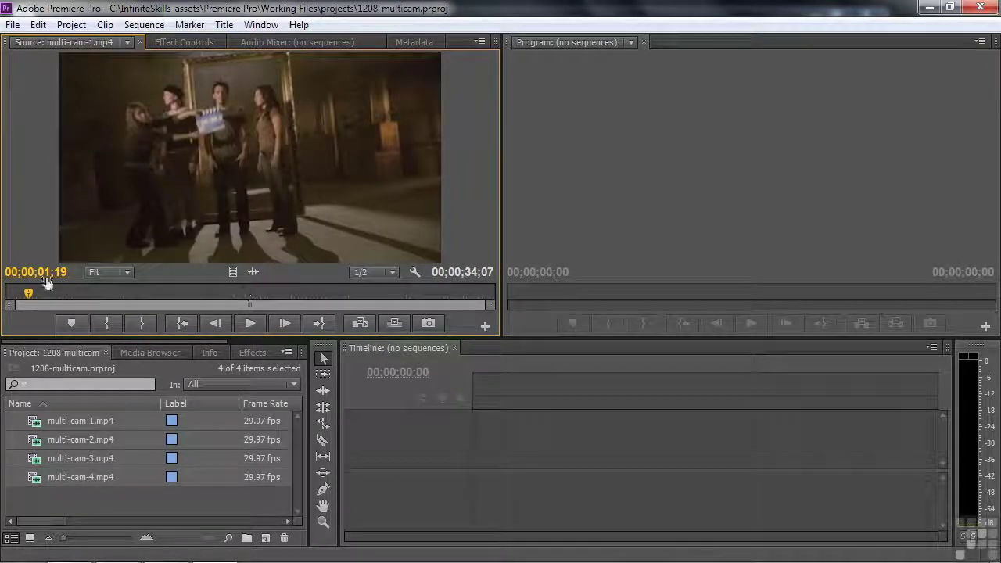
left_click_drag(29, 294, 22, 316)
key("Right")
key("Right")
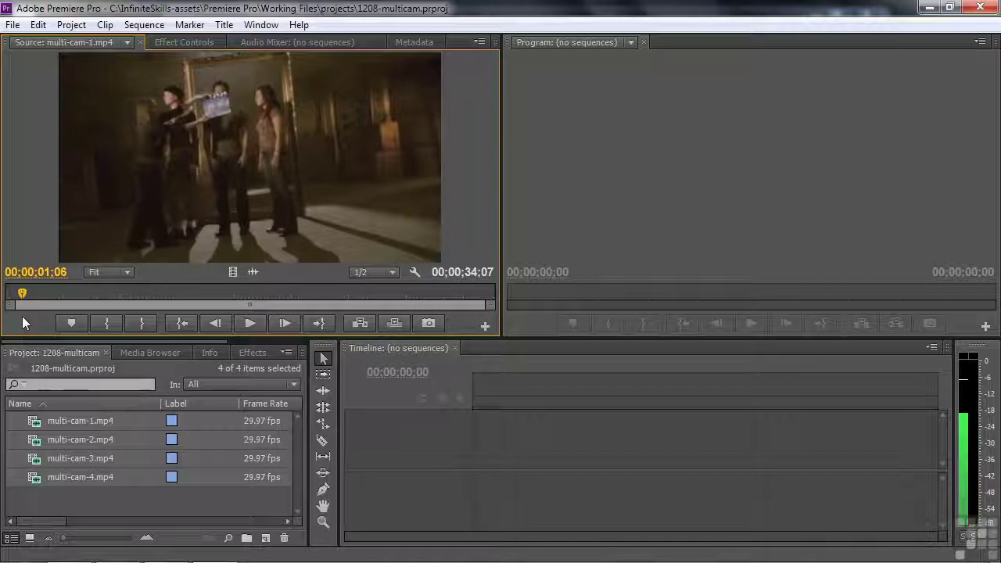
left_click(73, 323)
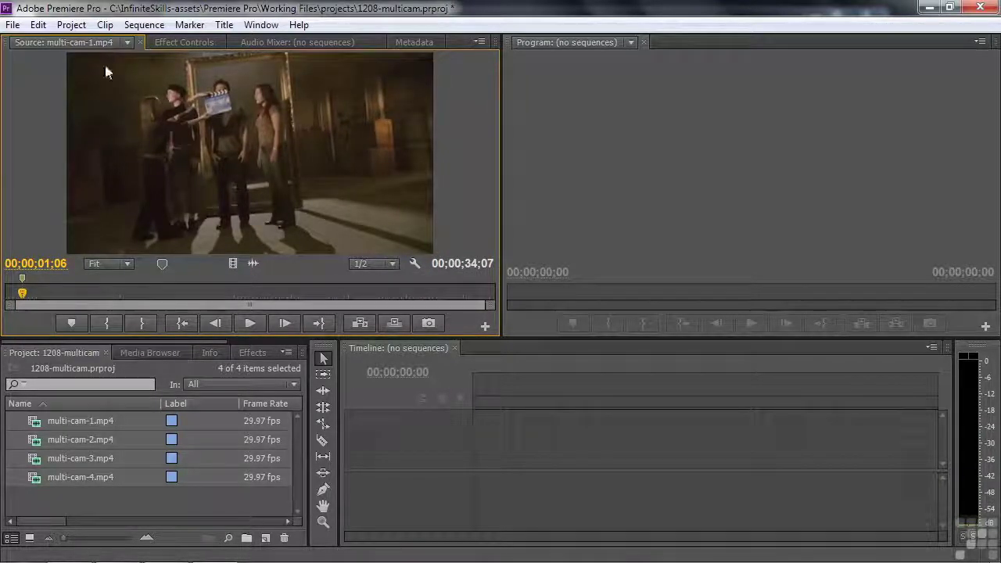
- Add a sync marker on multi-cam-2.mp4 at the clapper frame 01;06
left_click(127, 43)
left_click(107, 136)
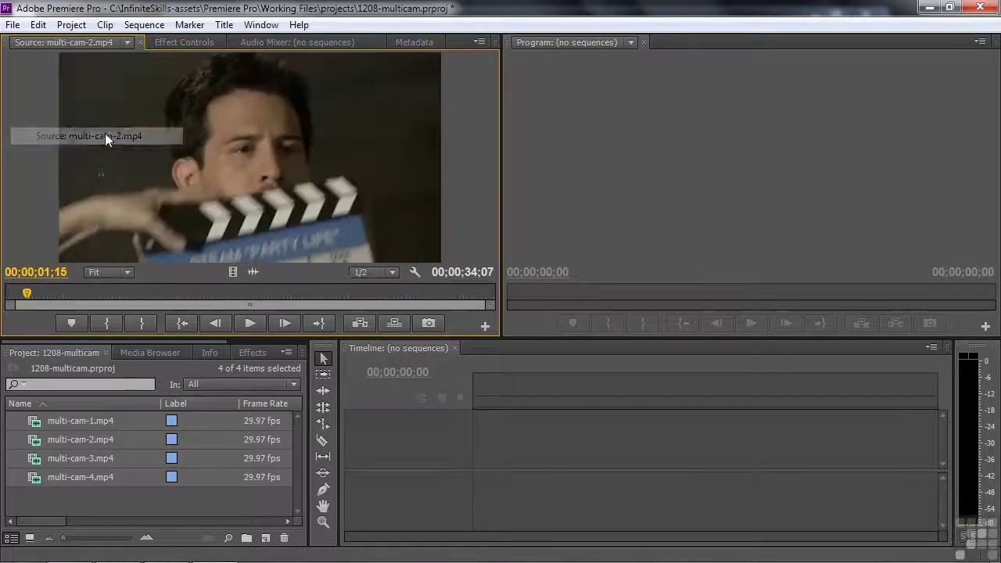
left_click(27, 292)
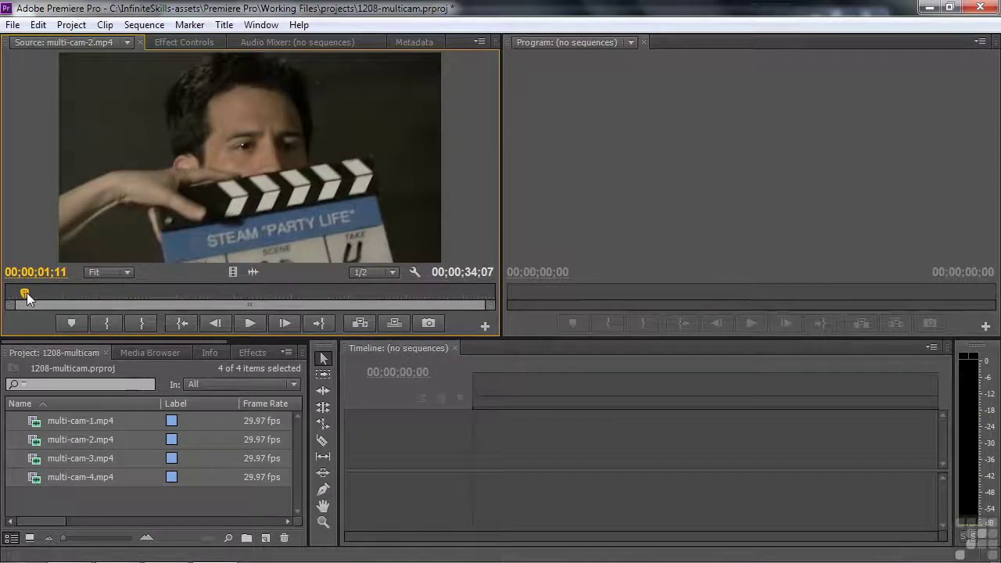
key("Left")
key("Left")
key("Left")
key("Left")
key("Left")
key("Left")
key("Right")
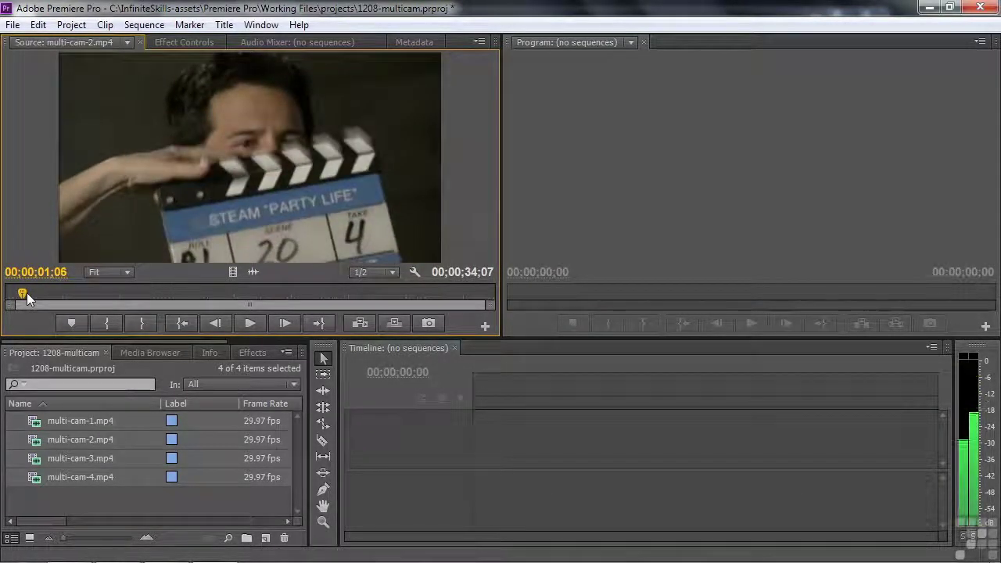
left_click(73, 322)
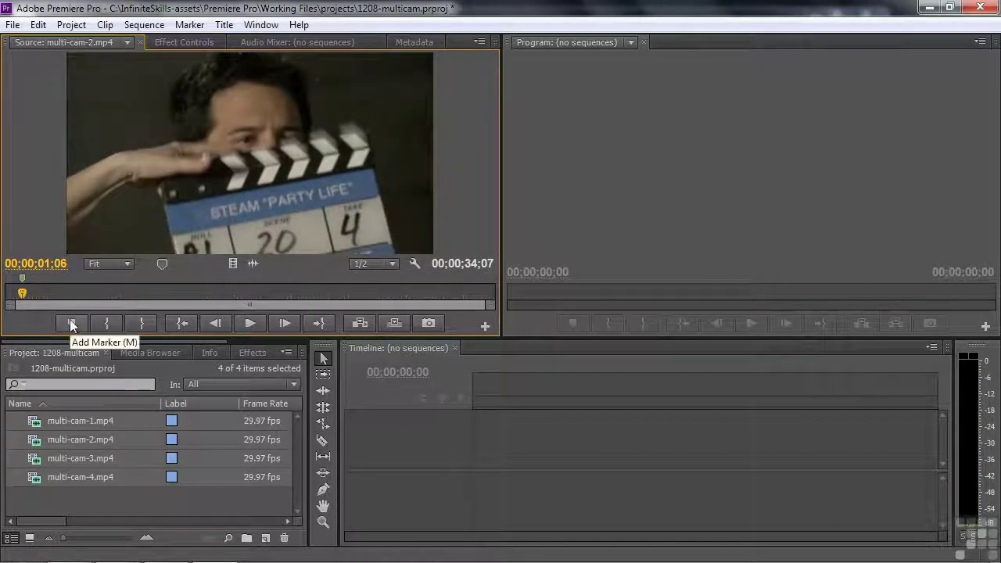
- Find the clap frame at 01;05 in multi-cam-3.mp4
left_click(130, 43)
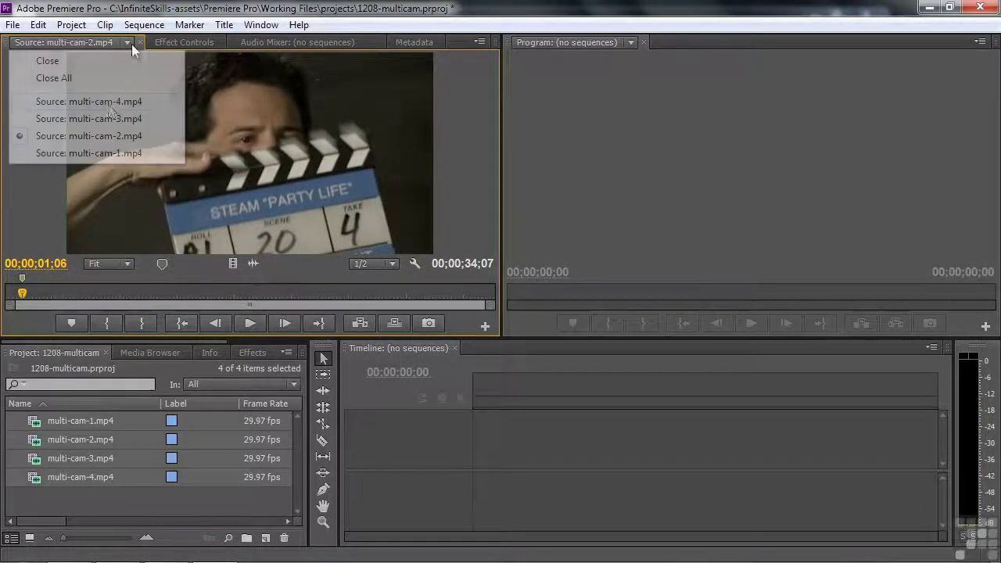
left_click(105, 118)
key("Left")
key("Left")
key("Left")
key("Left")
key("Left")
key("Left")
key("Left")
key("Left")
key("Left")
key("Left")
key("Left")
key("Left")
key("Left")
key("Left")
key("Left")
key("Left")
key("Left")
key("Left")
key("Left")
key("Left")
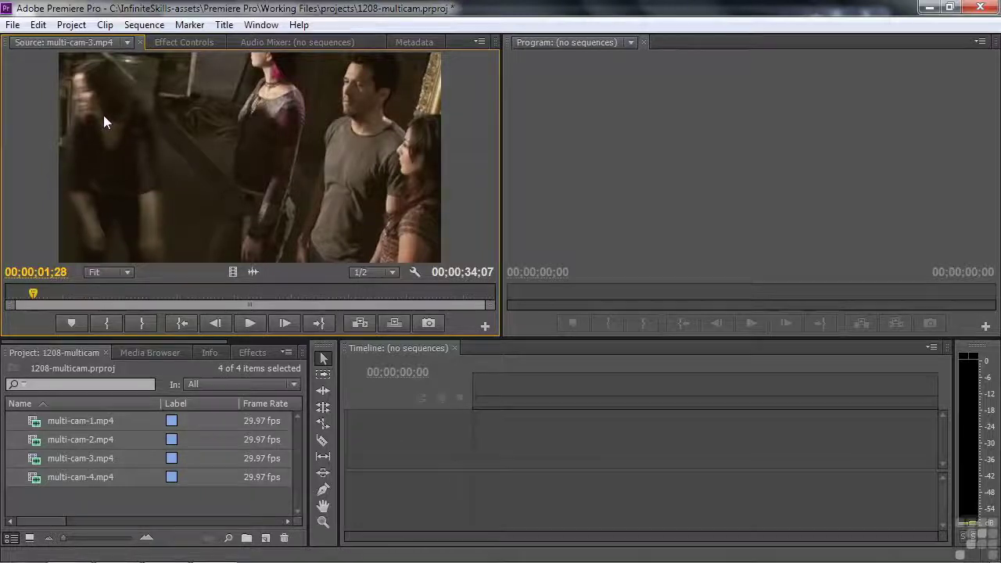
key("Right")
key("Right")
key("Right")
key("Right")
key("Right")
key("Right")
key("Right")
key("Right")
key("Right")
key("Right")
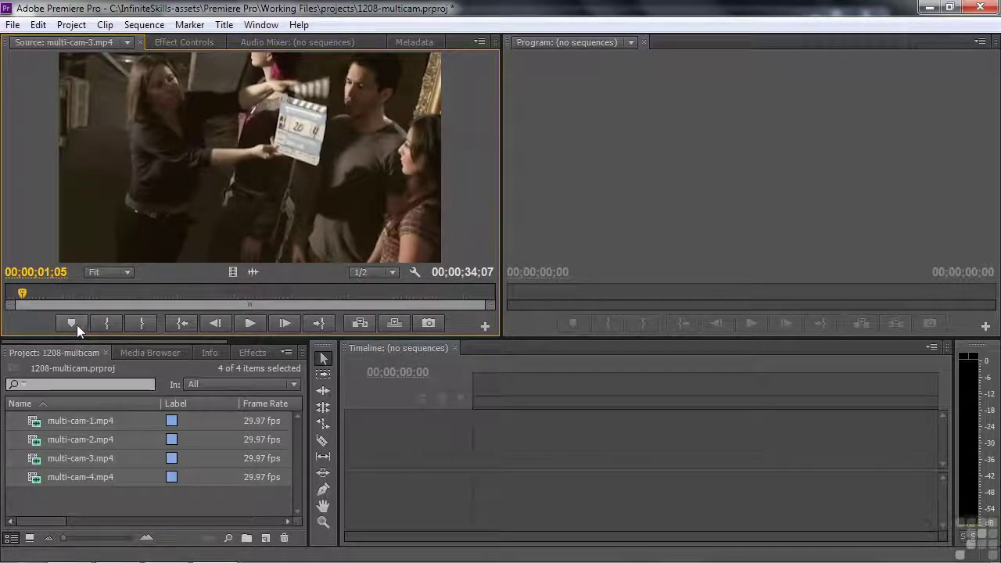
- Add a sync marker on multi-cam-4.mp4 at the clap frame 00;00;01;07
left_click(127, 41)
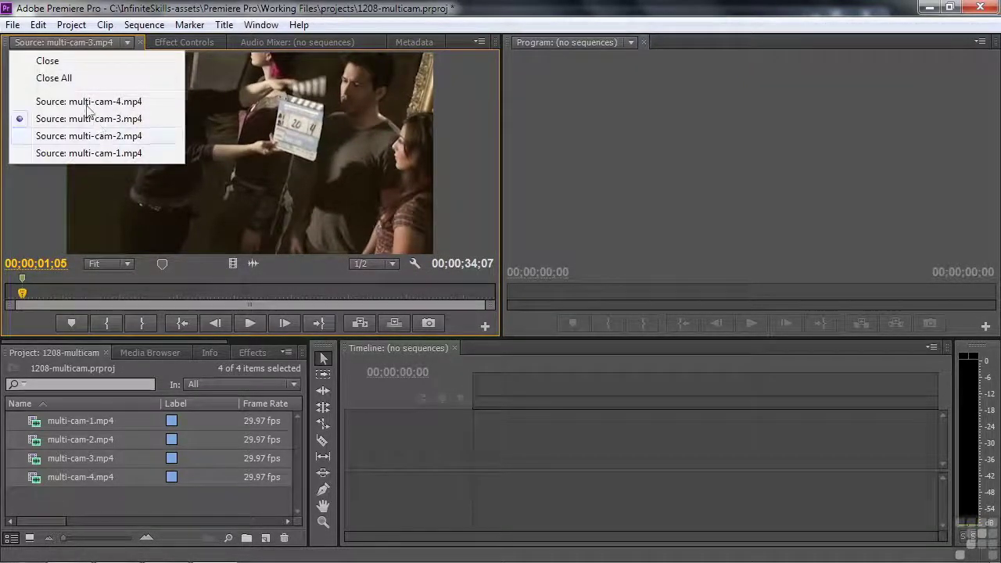
left_click(89, 101)
left_click_drag(33, 294, 8, 299)
key("space")
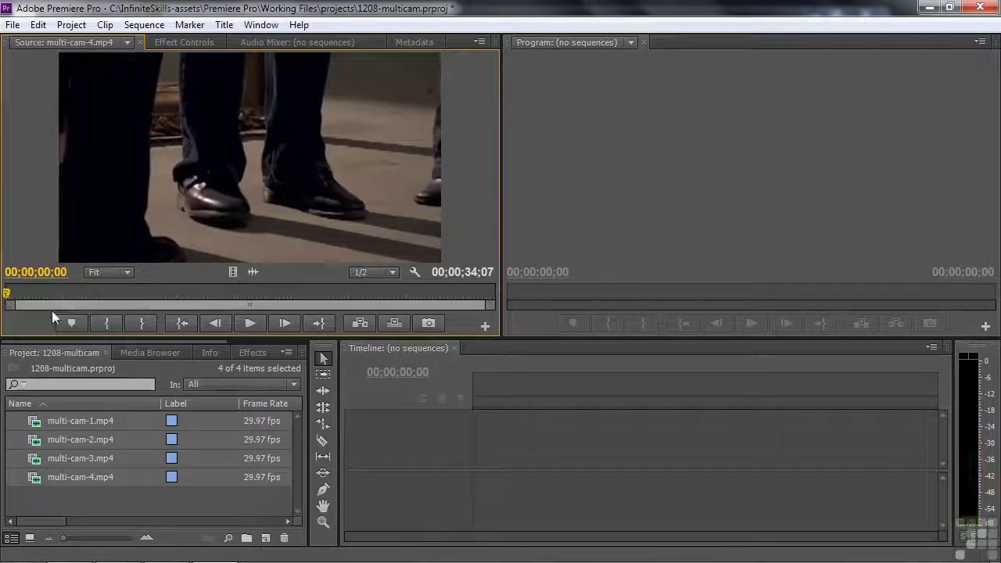
key("space")
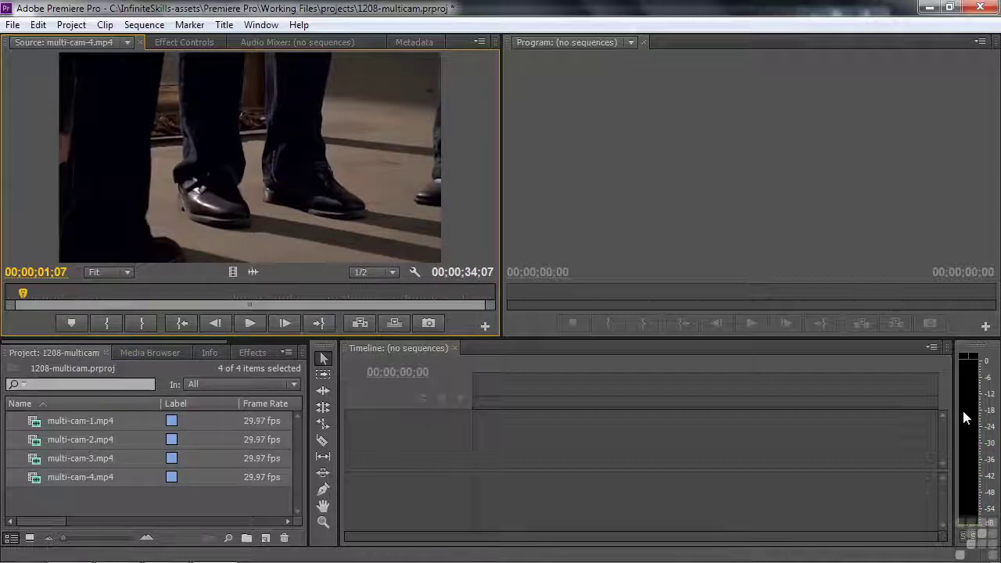
key("Right")
key("Left")
key("Left")
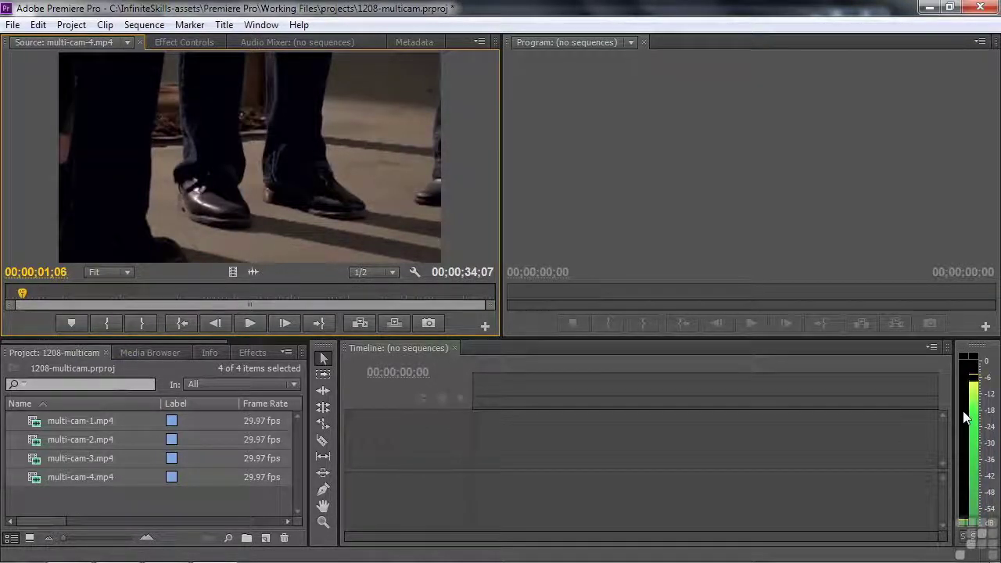
key("Right")
left_click(70, 323)
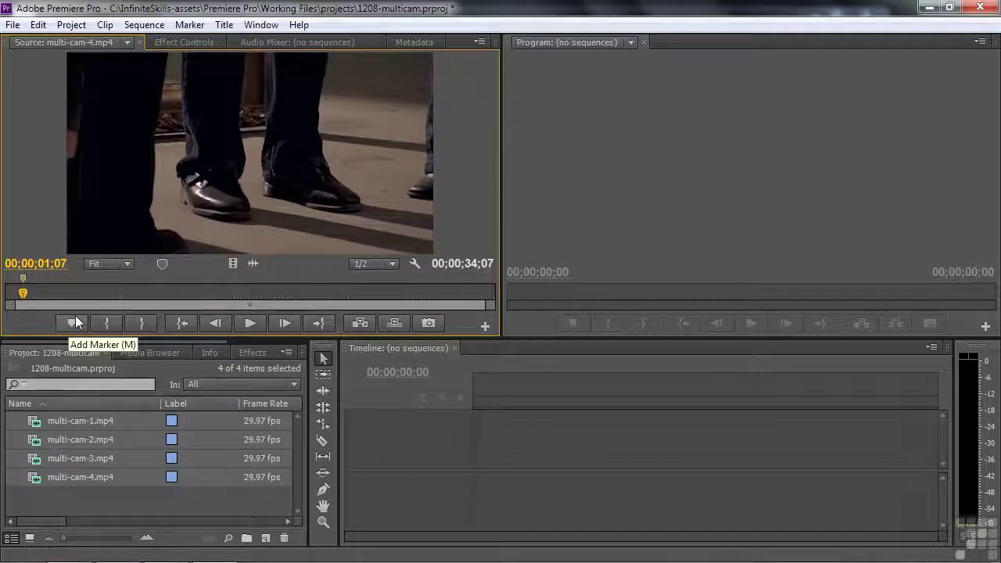
- Create a multi-camera source sequence from the four clips, synced by Clip Marker, named 'multicam sequence'
left_click_drag(88, 505, 14, 423)
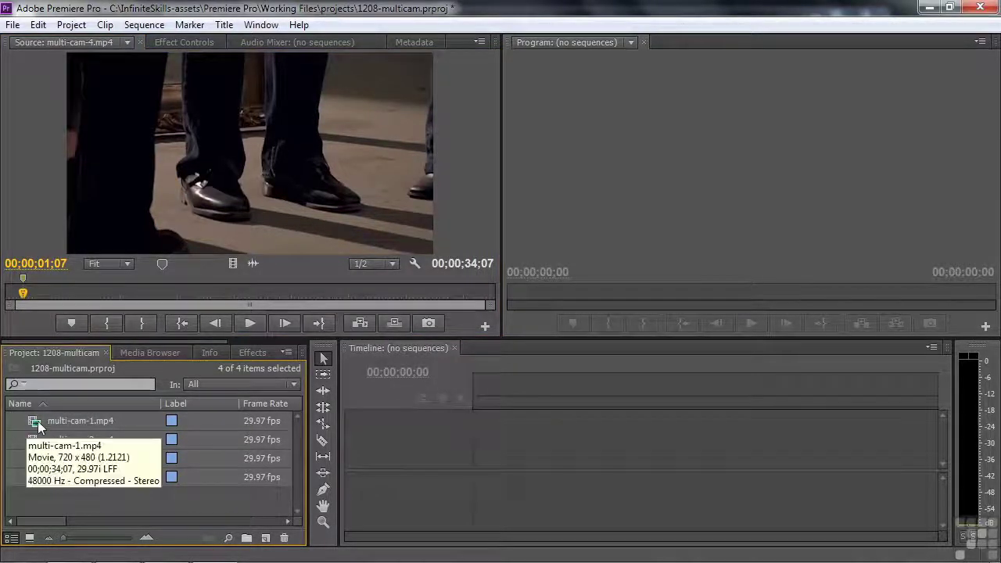
right_click(37, 420)
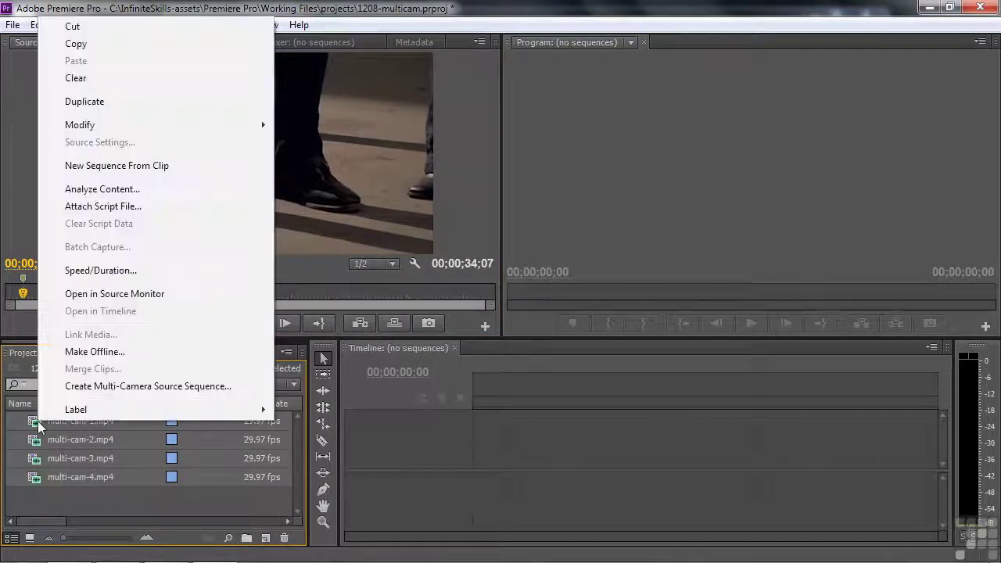
left_click(90, 387)
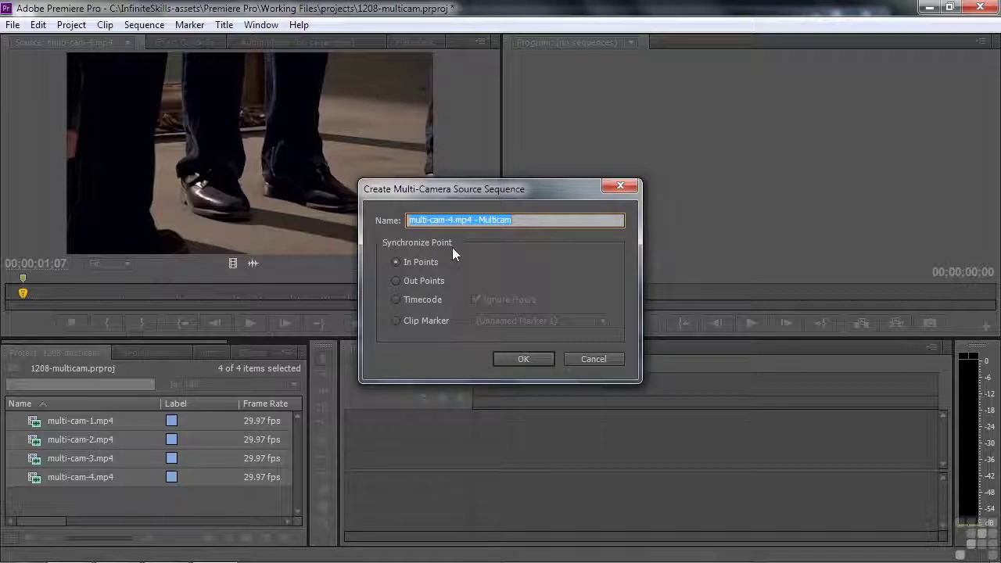
left_click(395, 318)
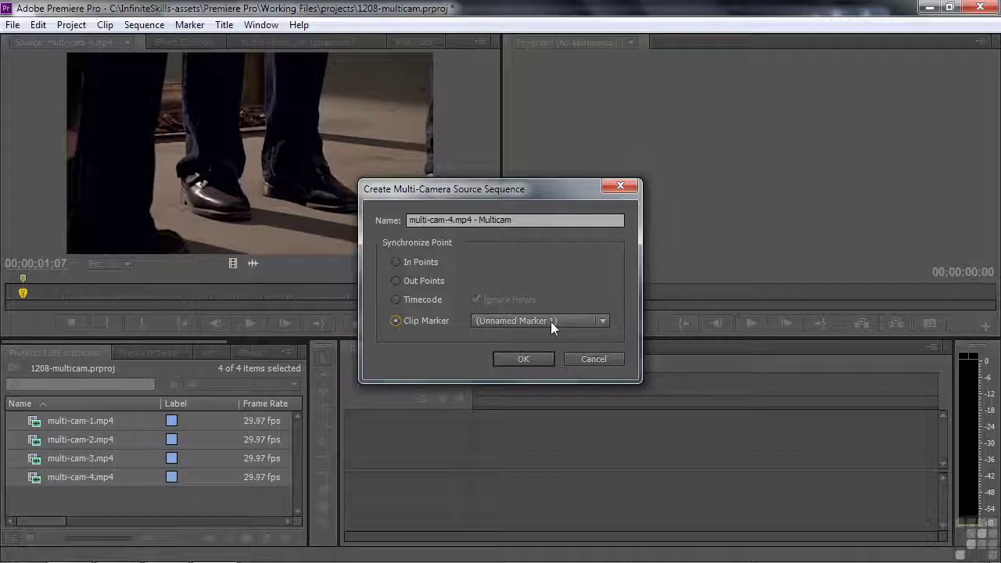
left_click_drag(529, 221, 387, 219)
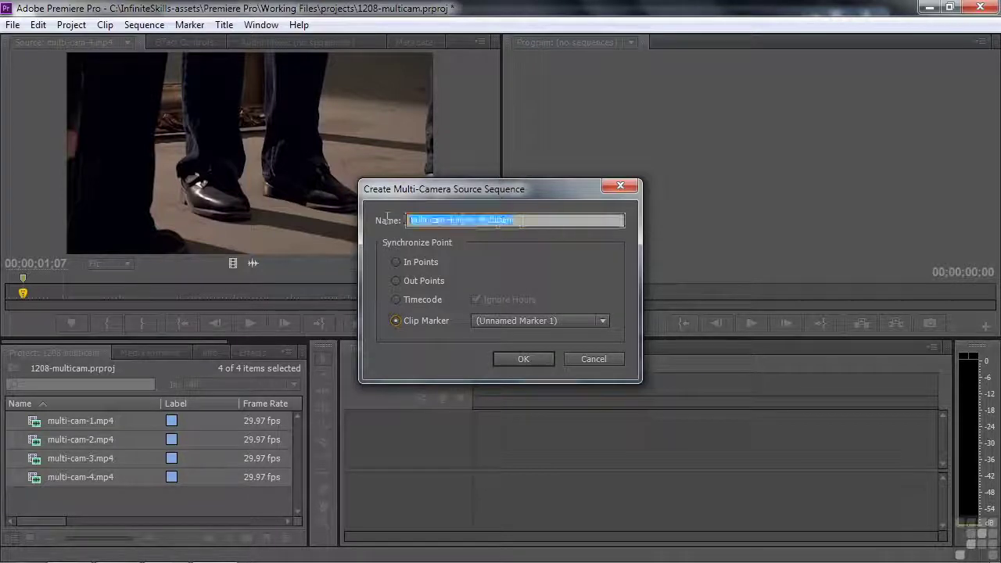
type("mult")
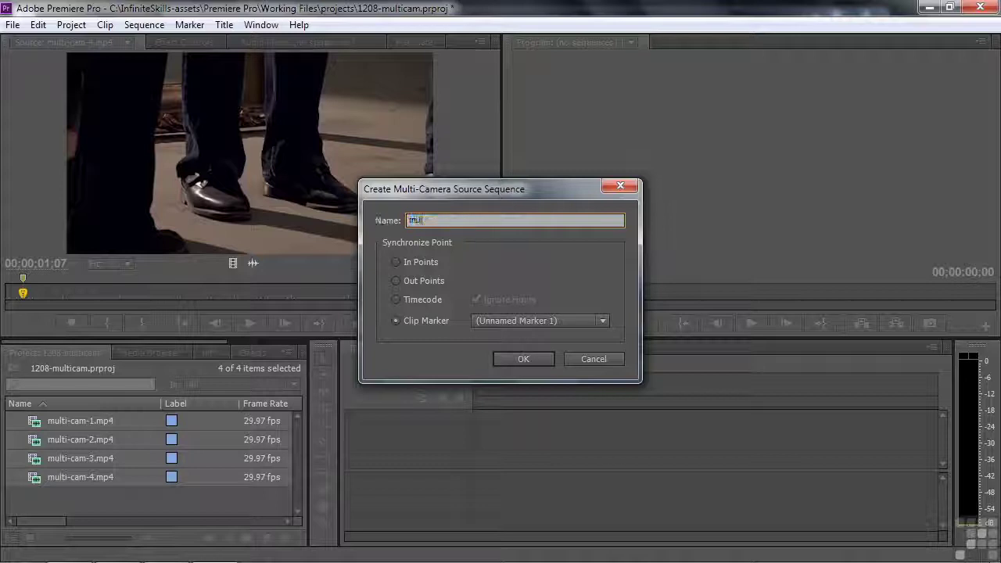
type("icam sequence")
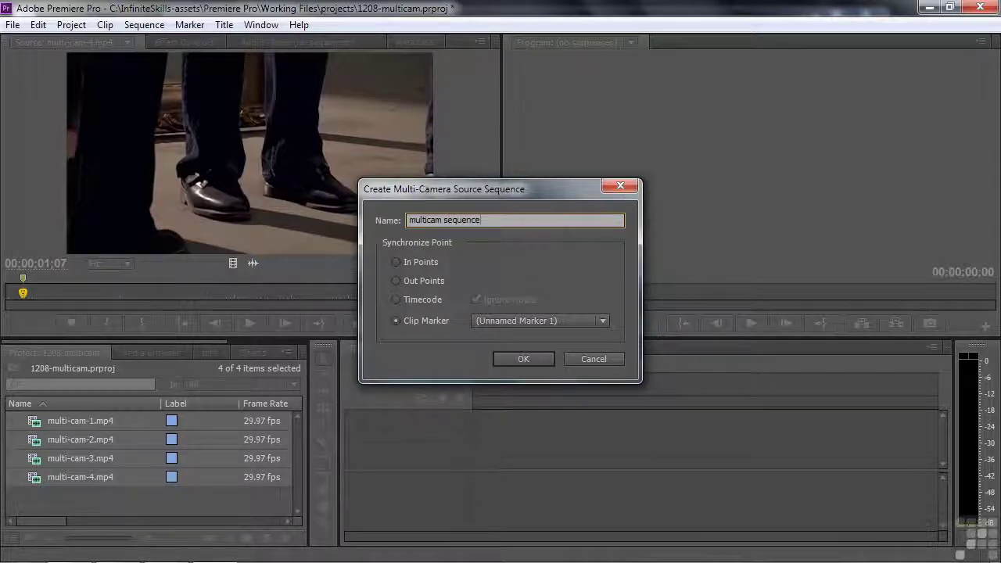
left_click(529, 359)
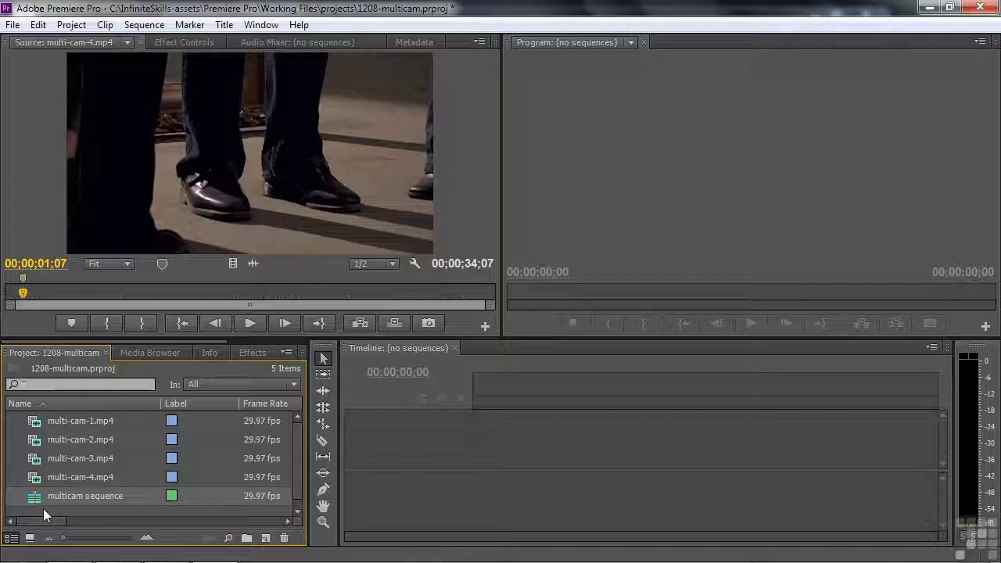
- Load multicam sequence in the Source monitor to show its four-angle grid
double_click(38, 495)
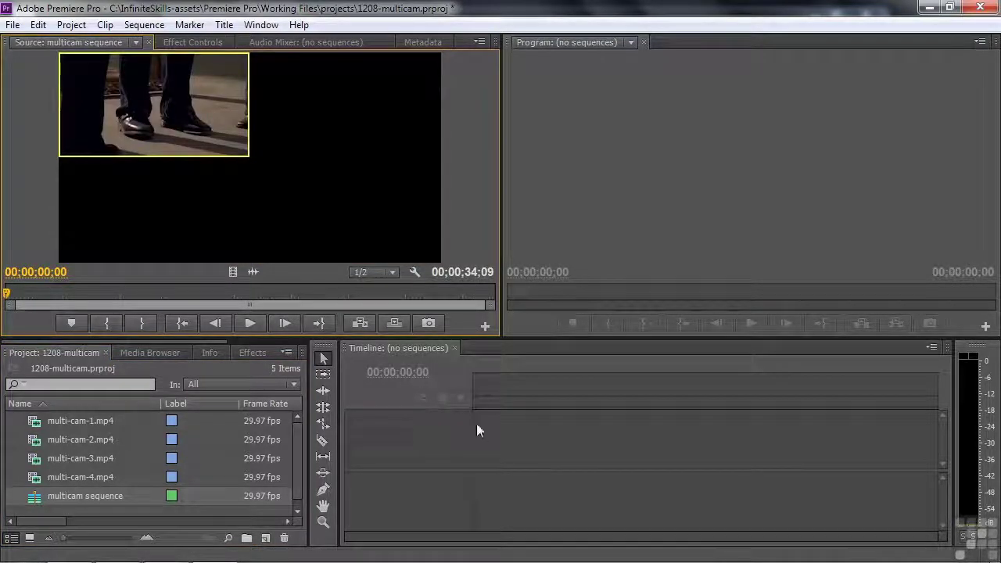
left_click(11, 297)
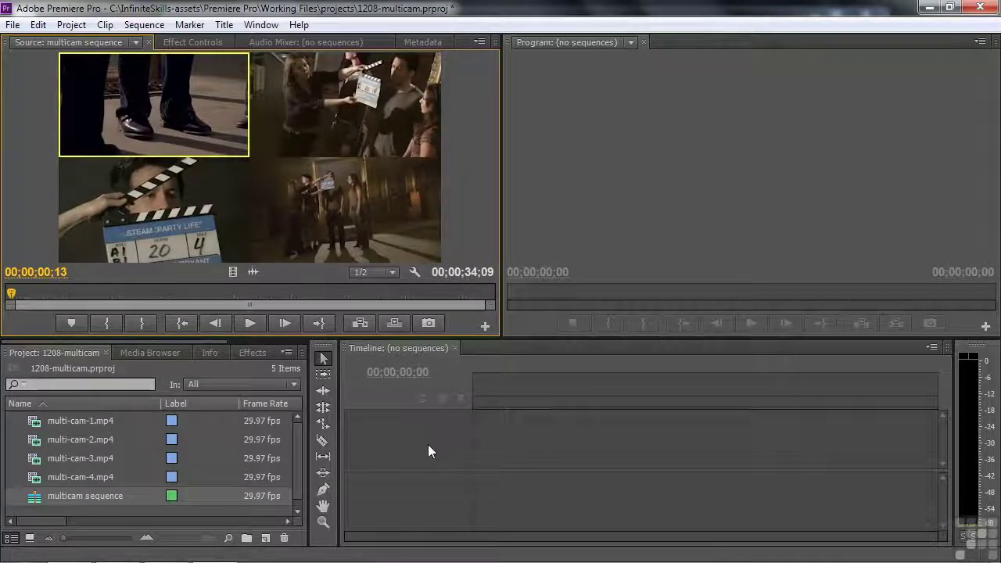
- Open multicam sequence in the Timeline
right_click(40, 493)
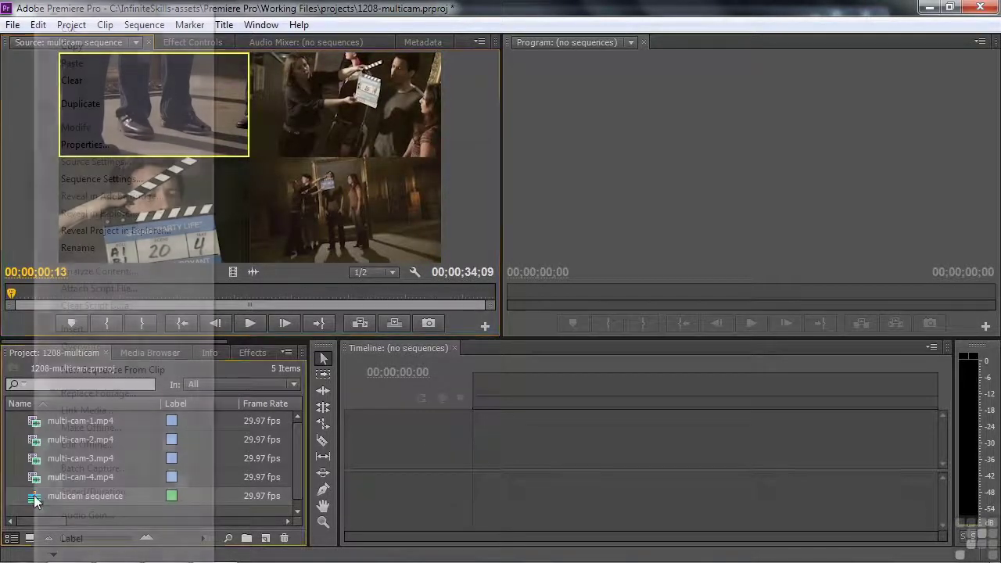
scroll(104, 508, "down", 8)
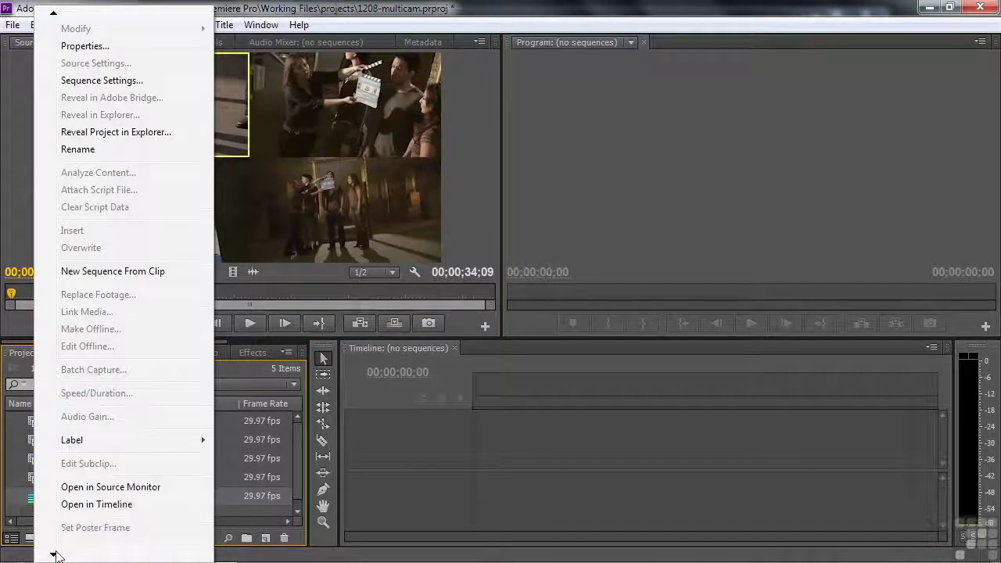
left_click(97, 469)
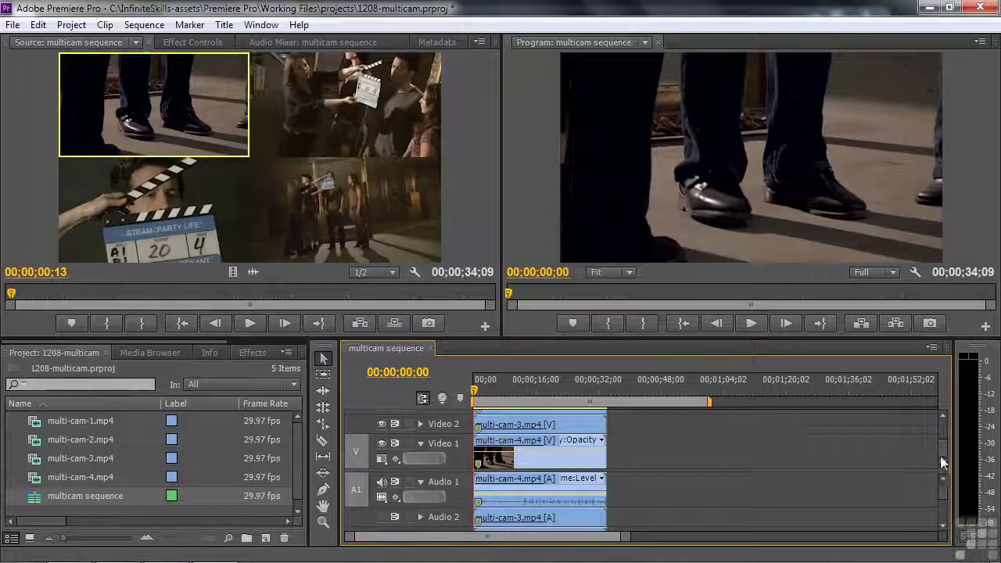
mouse_move(943, 462)
left_mouse_down()
mouse_move(941, 427)
mouse_move(945, 459)
left_mouse_up()
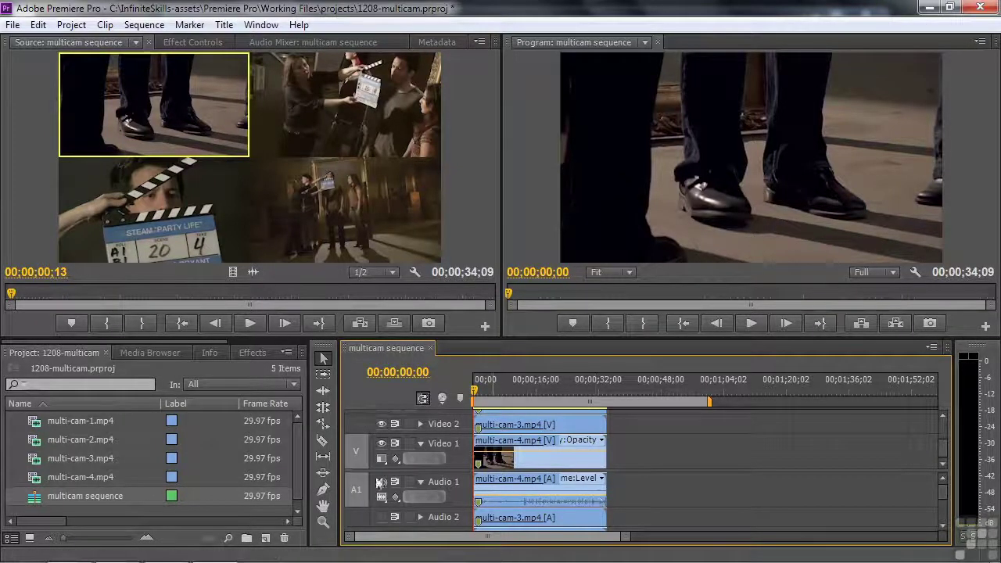
mouse_move(938, 494)
left_mouse_down()
mouse_move(944, 511)
mouse_move(946, 497)
left_mouse_up()
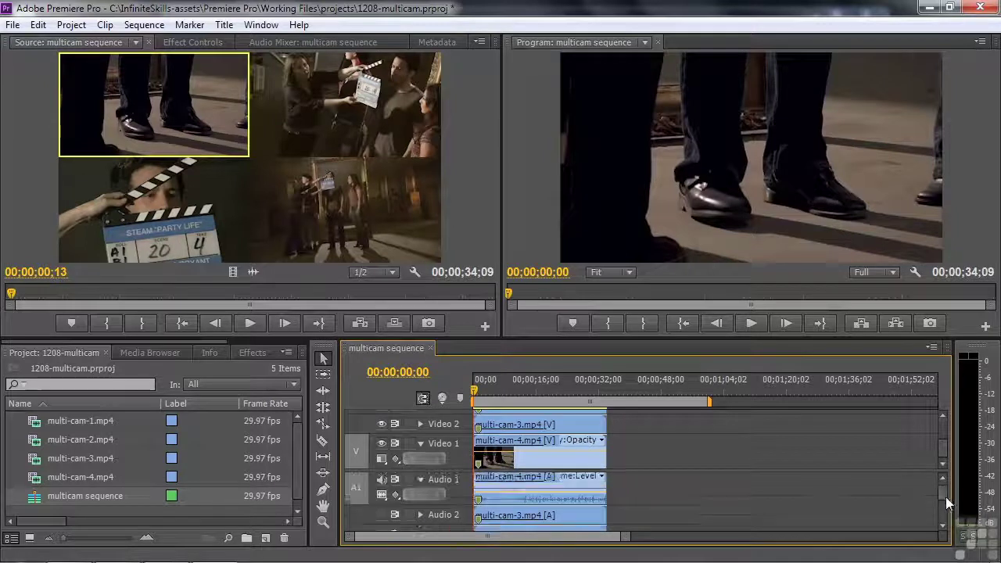
- Audition the audio tracks during playback, muting Audio 1, 2 and 3 in turn
key("space")
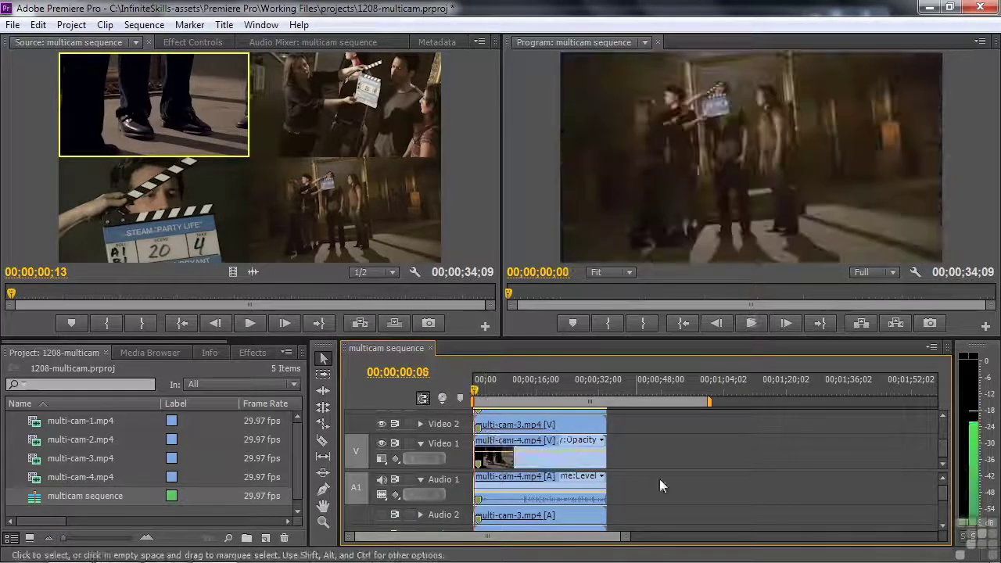
key("space")
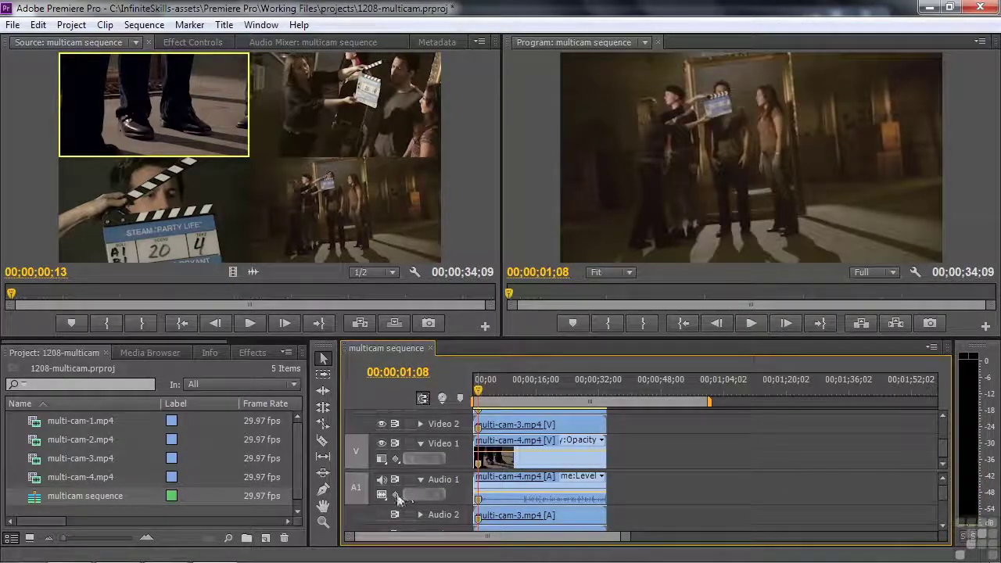
left_click(381, 479)
key("space")
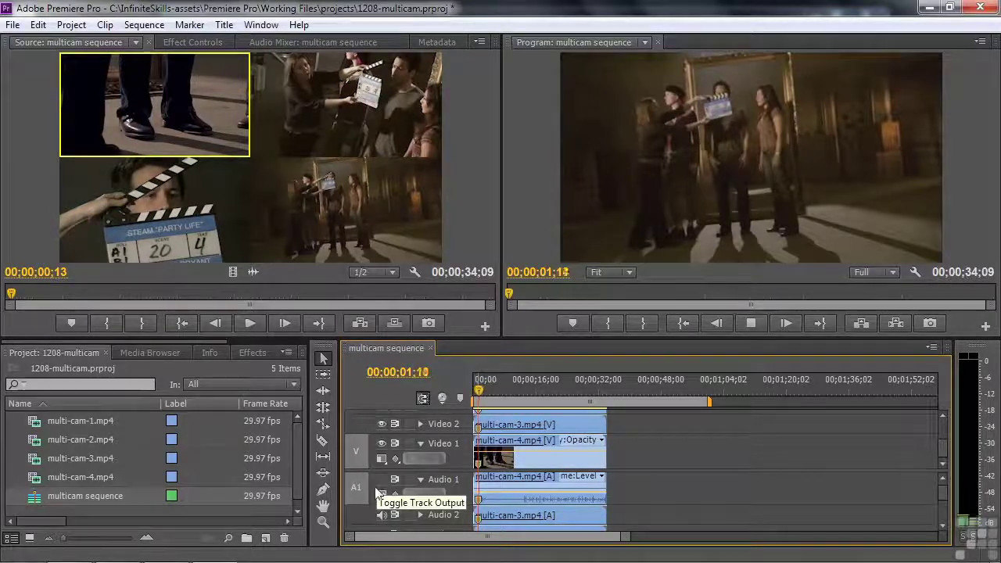
key("space")
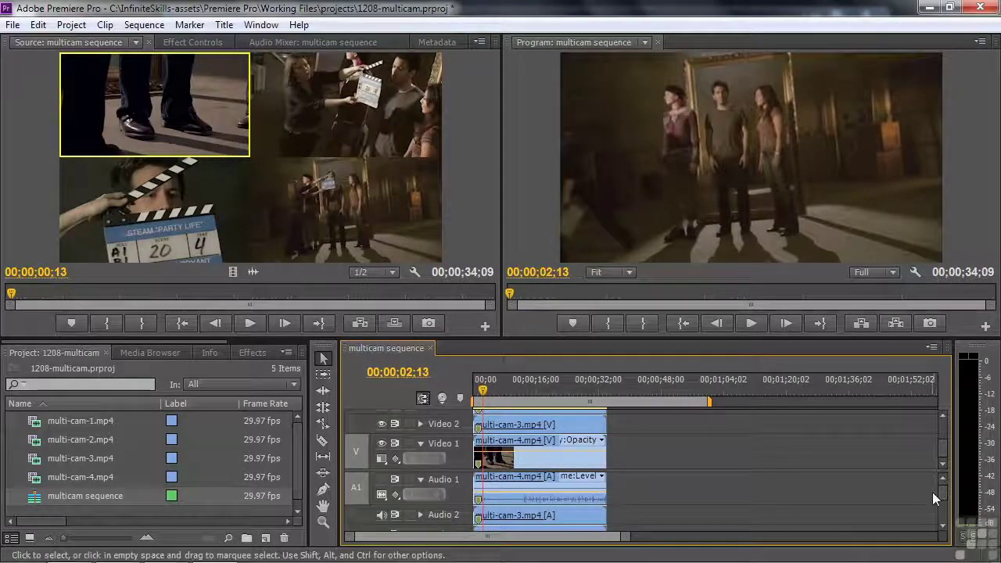
left_click_drag(942, 494, 943, 504)
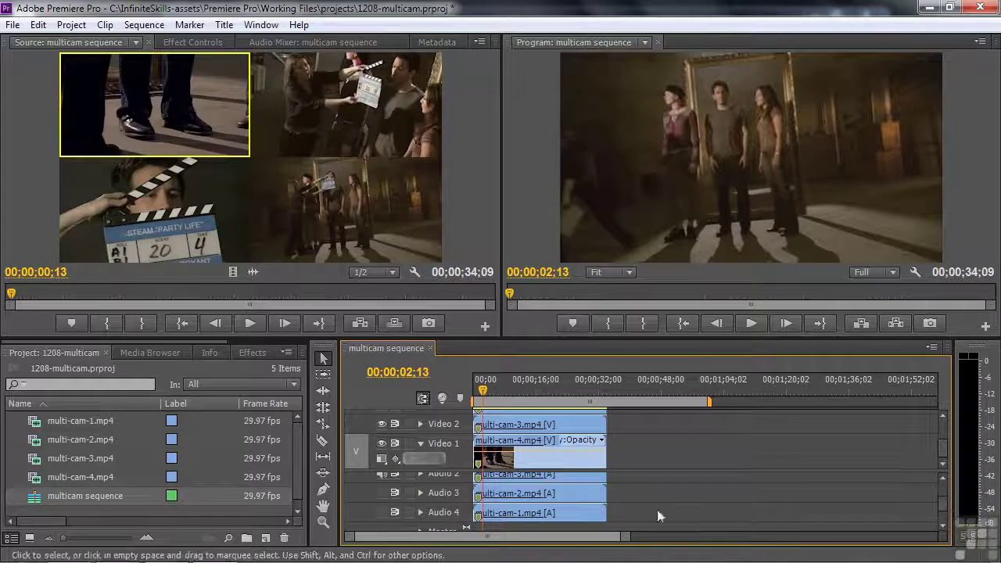
left_click(381, 474)
key("space")
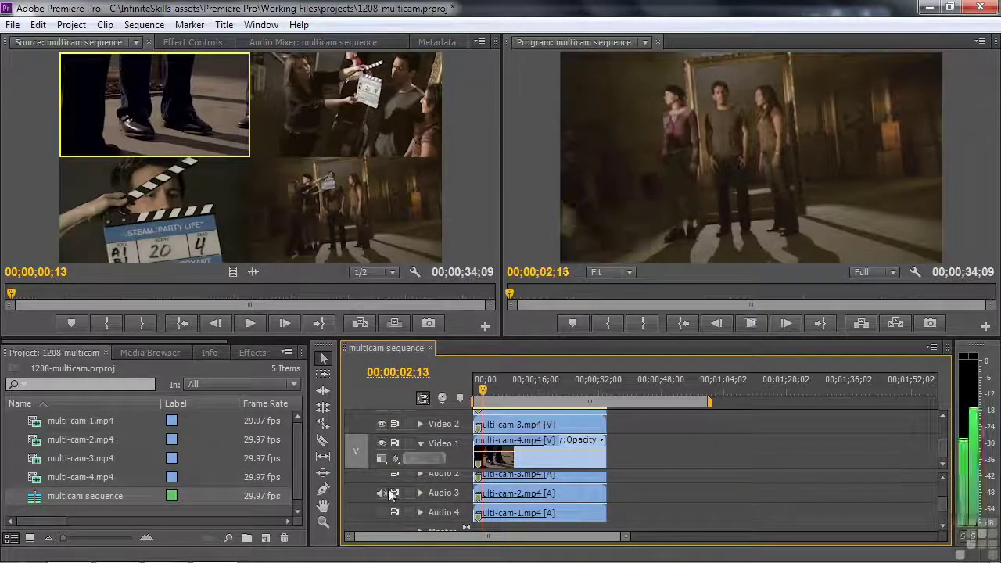
left_click(381, 512)
left_click(381, 492)
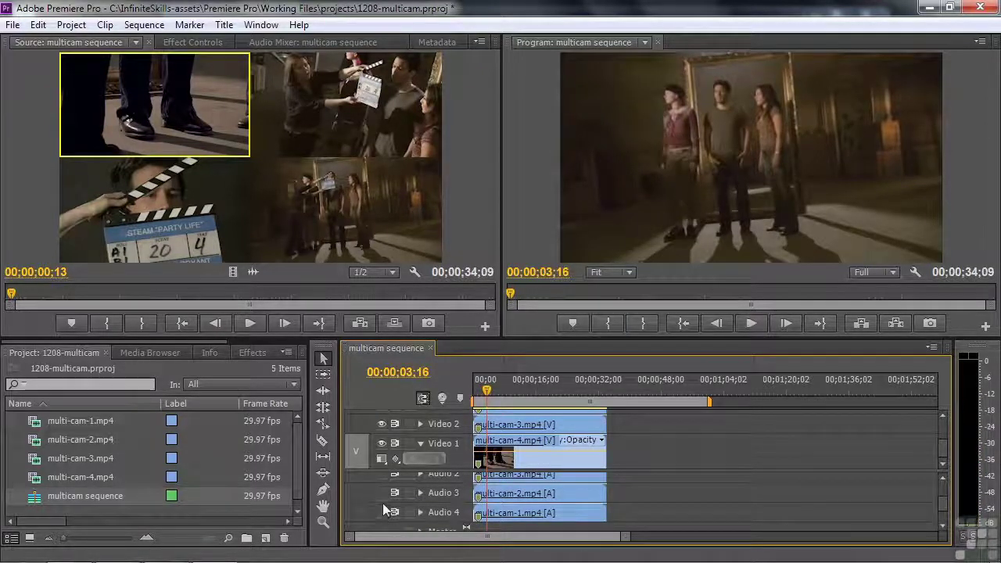
key("space")
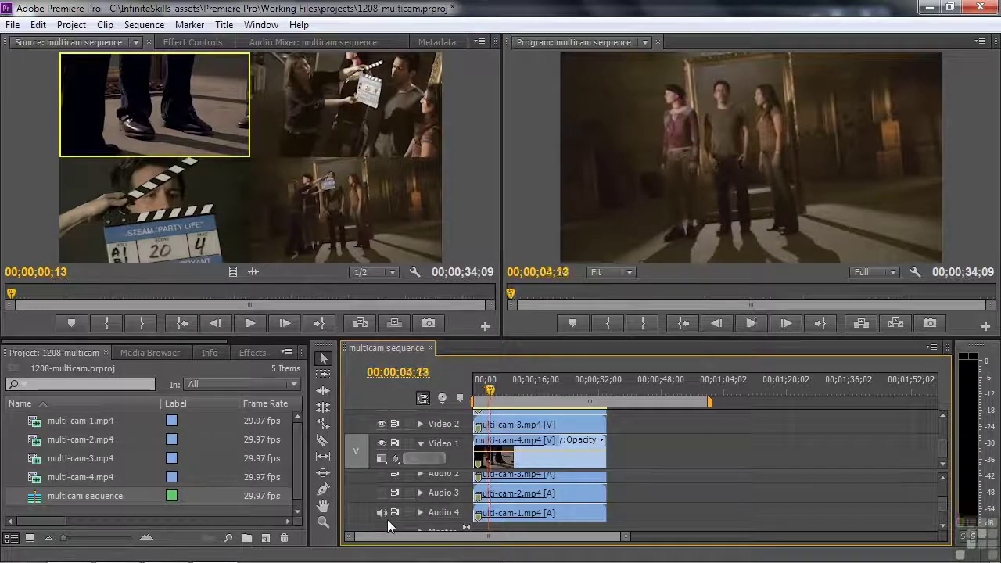
left_click(380, 492)
- Mute Audio 4 so only Audio 3 is heard
left_click(380, 512)
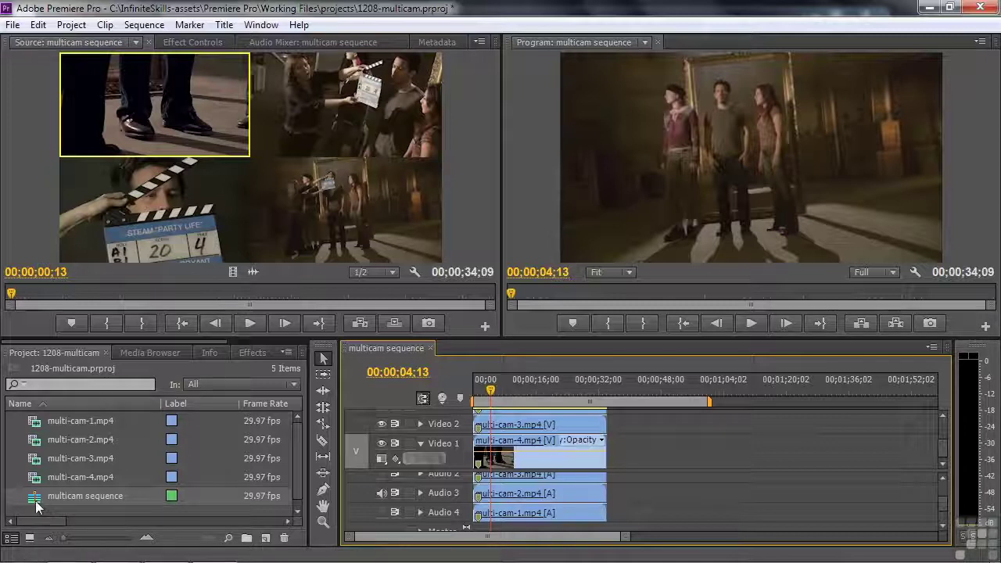
- Nest the multicam sequence into a new sequence named 'nested multicam sequence'
right_click(34, 499)
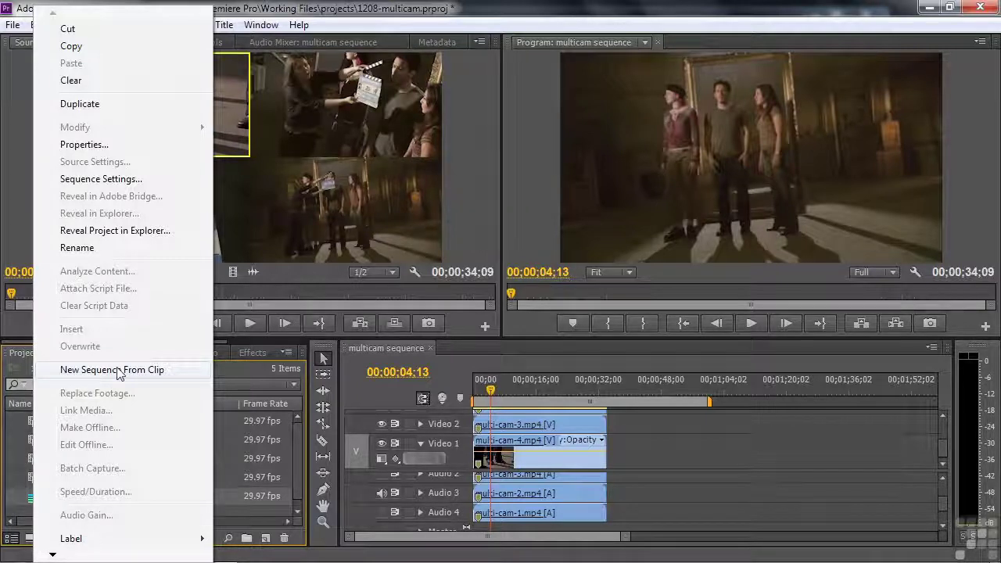
left_click(65, 374)
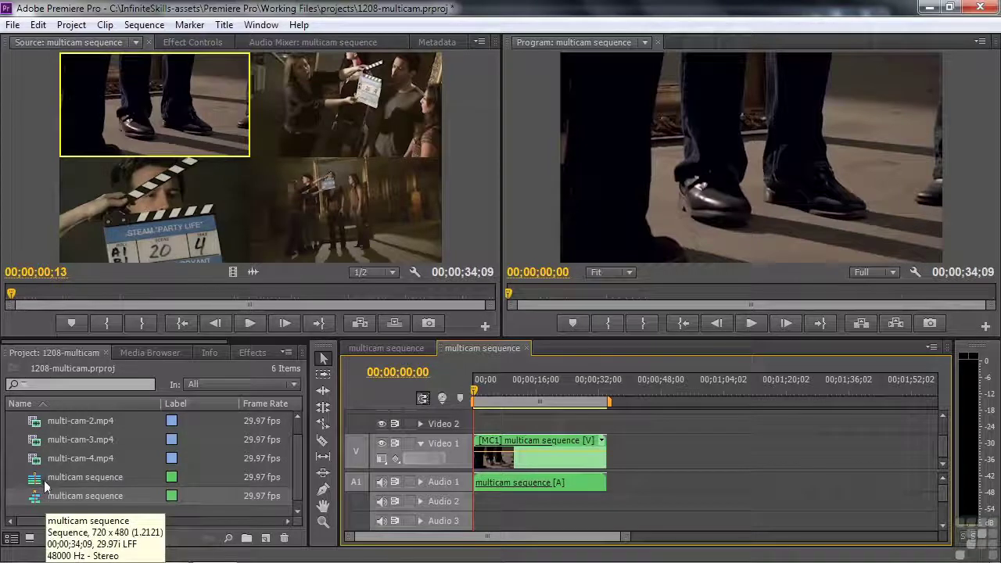
left_click(72, 498)
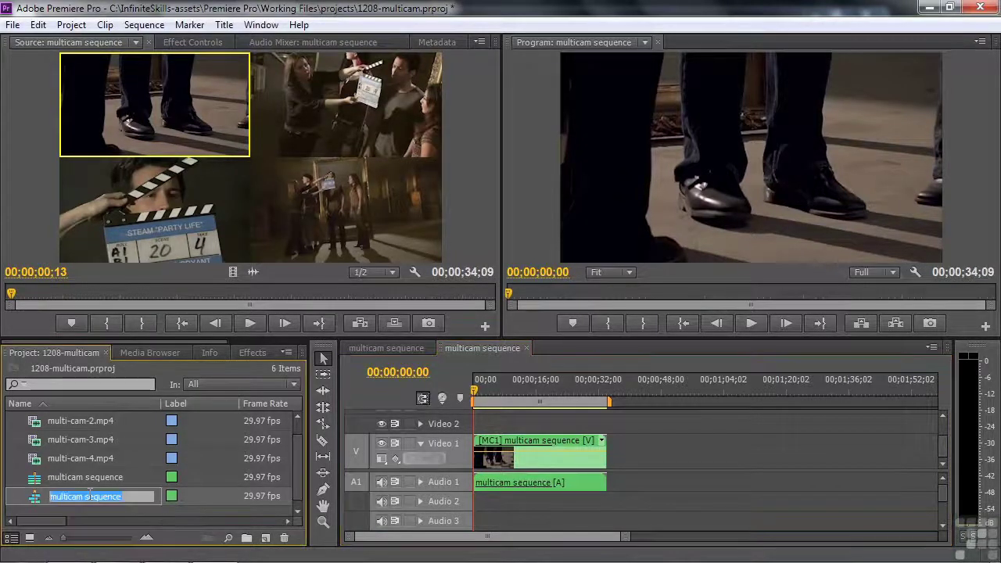
key("Home")
type("nested")
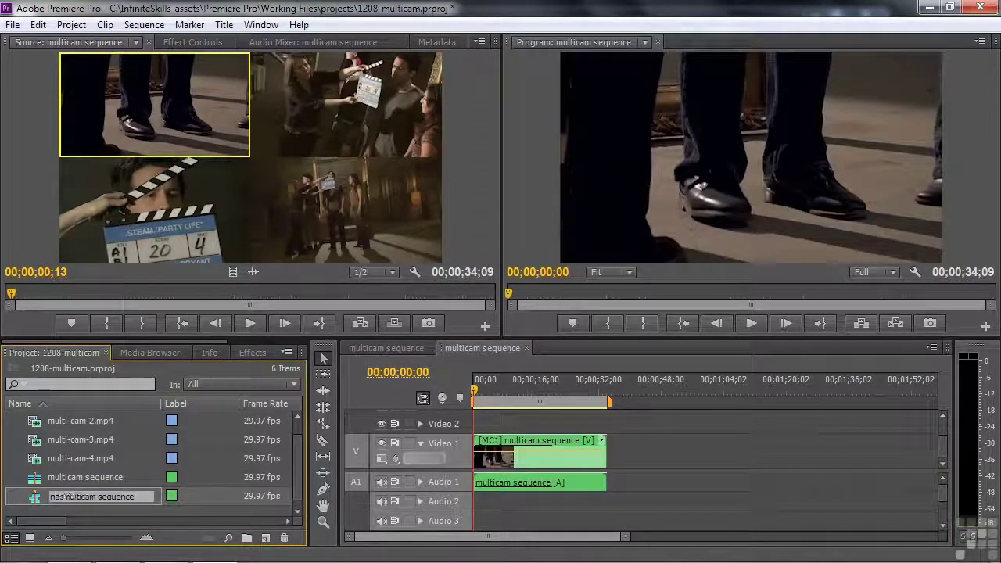
key("Return")
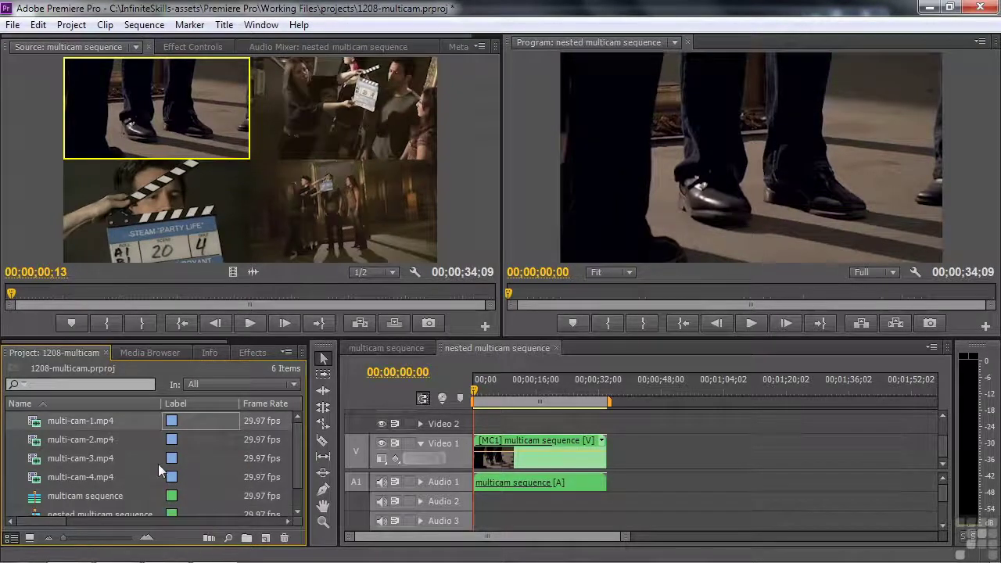
scroll(62, 496, "down", 1)
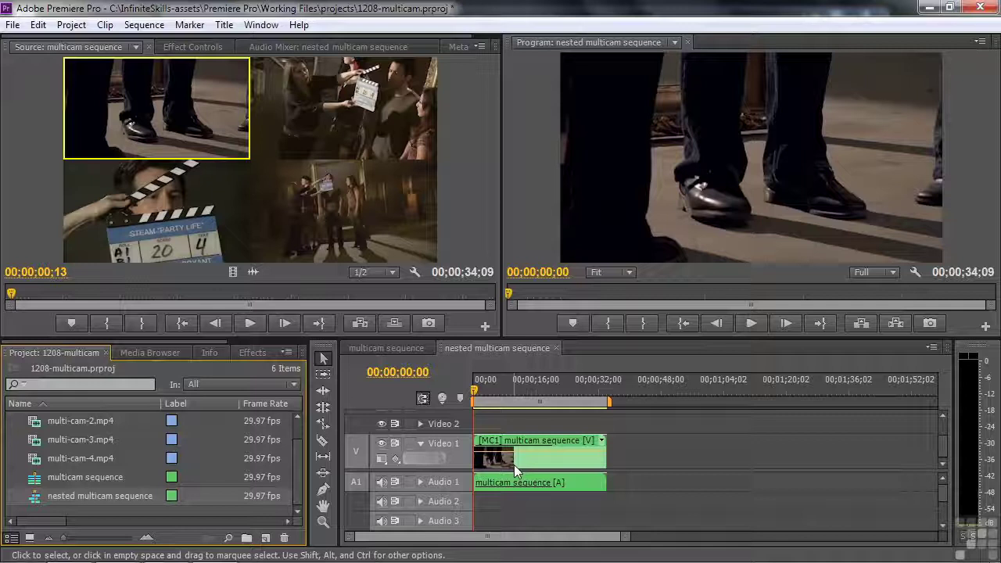
mouse_move(514, 467)
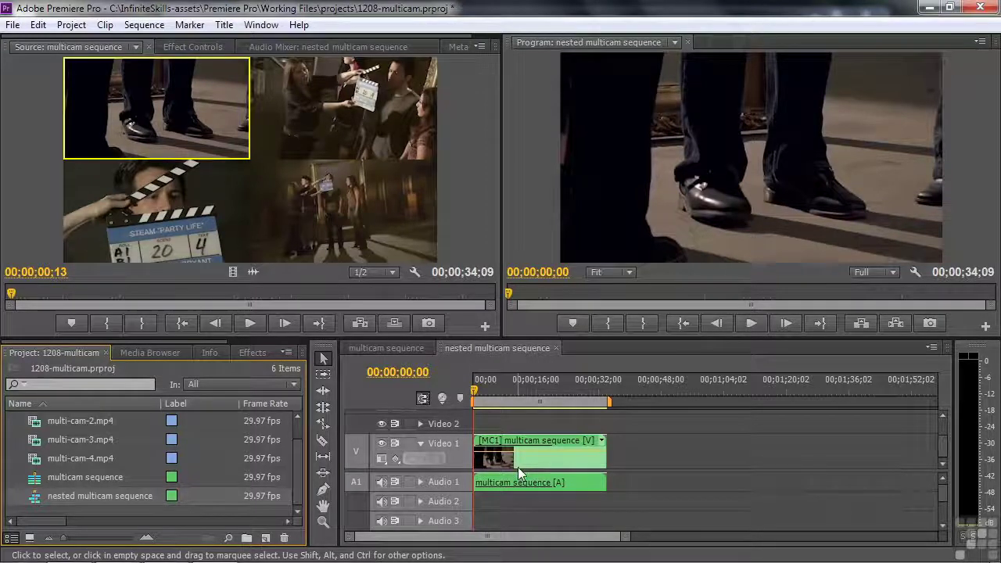
- Return to the multicam sequence timeline, set the playhead to 05;24, and play the source preview
left_click(375, 348)
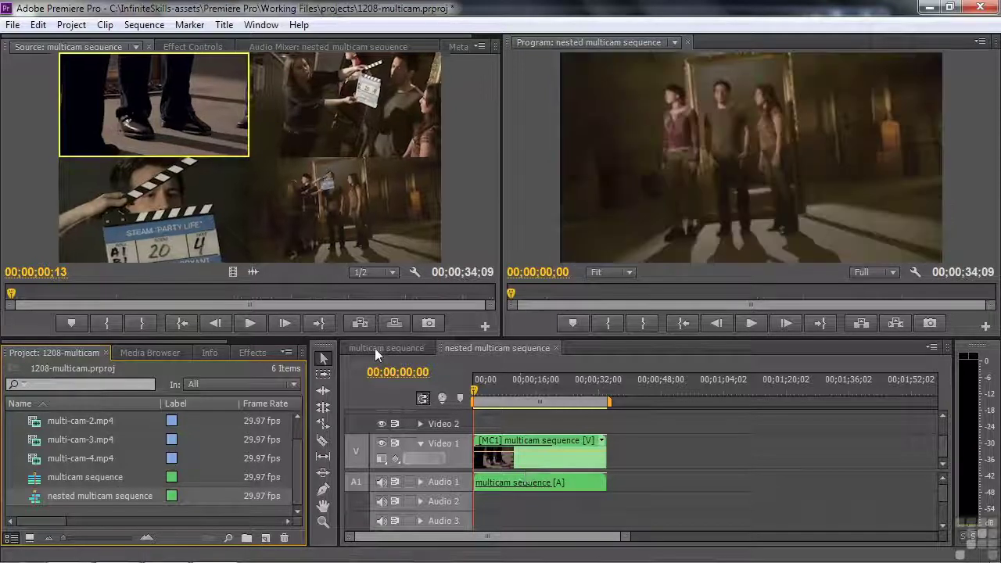
left_click_drag(487, 386, 496, 386)
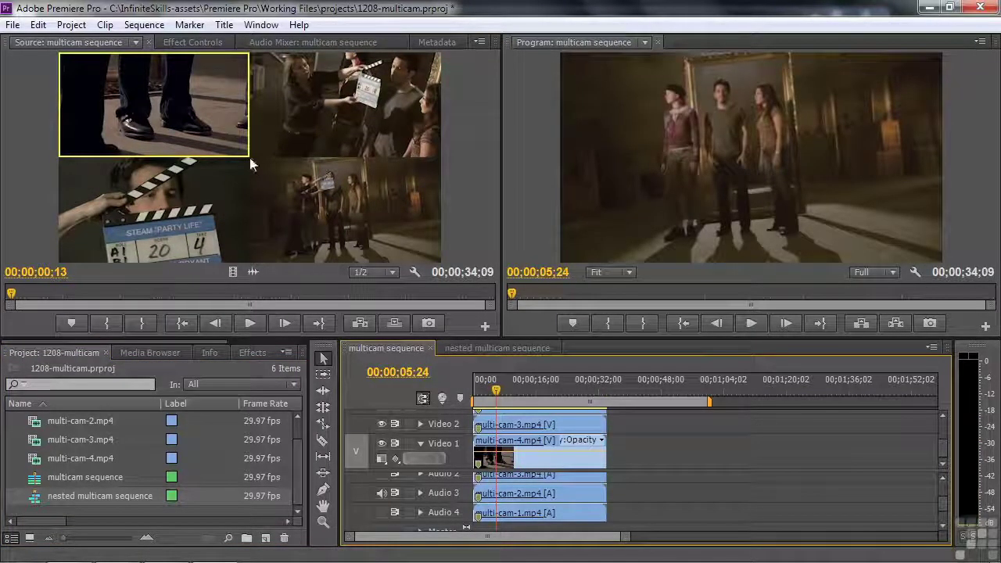
left_click(249, 322)
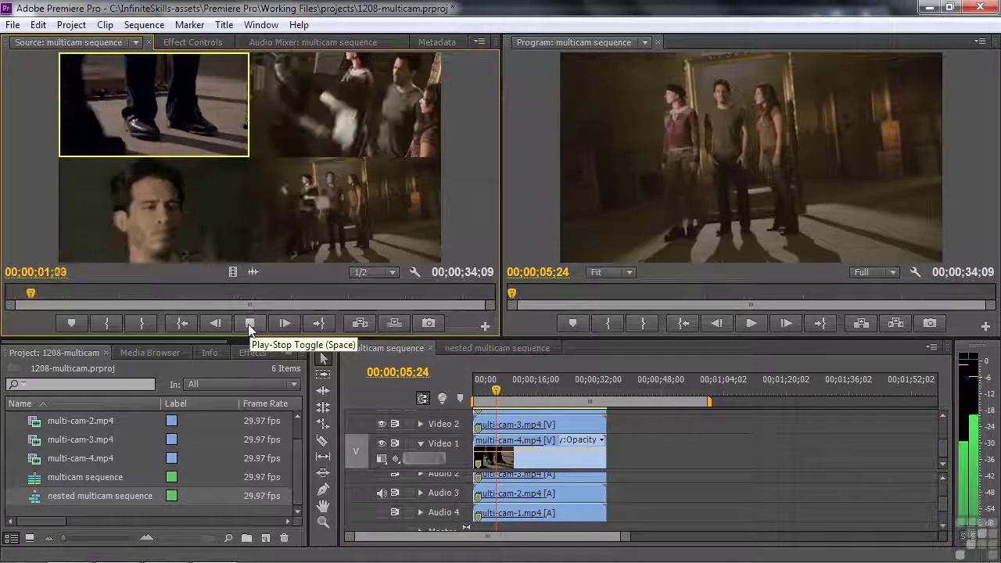
key("space")
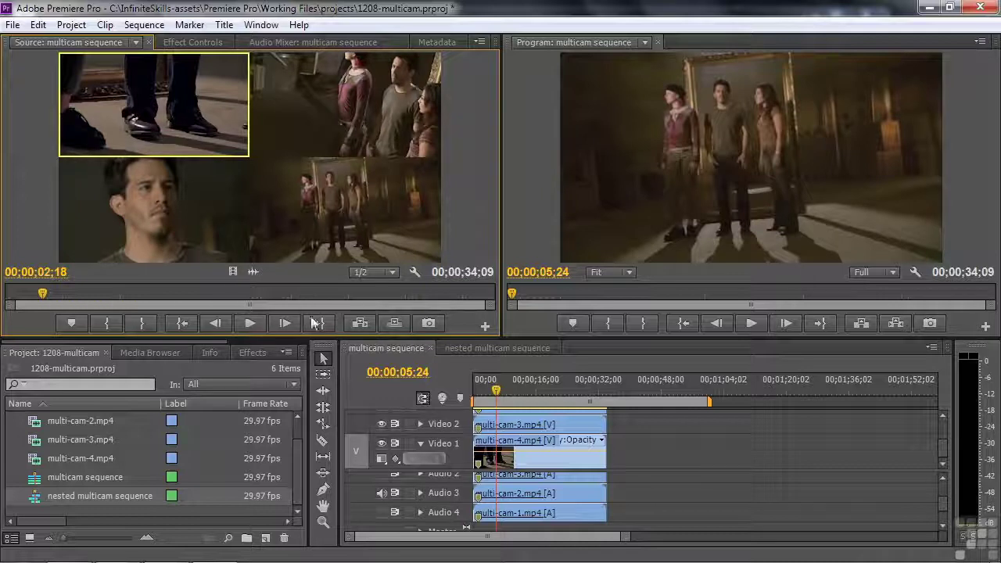
left_click(251, 323)
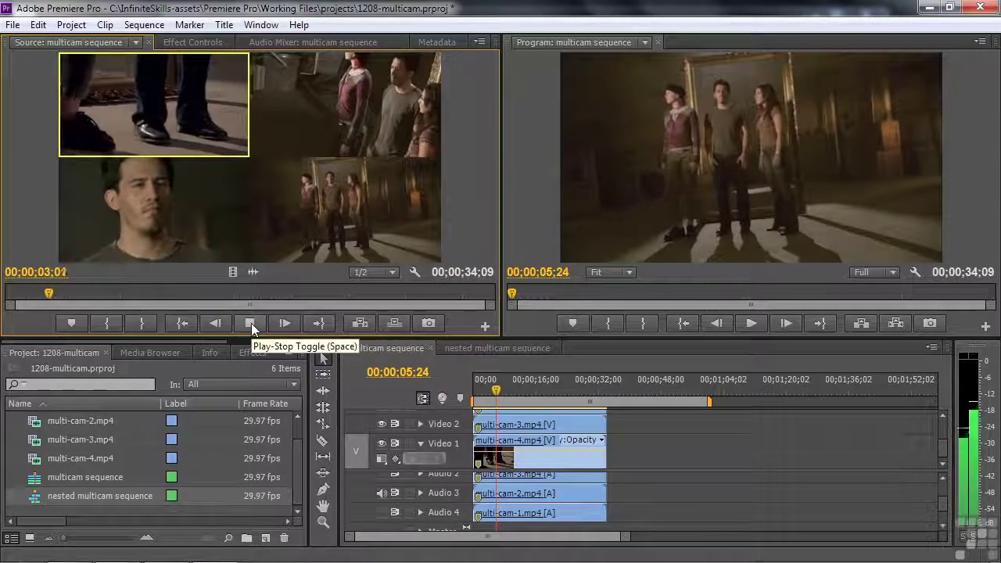
- Preview angles as active camera: wide, group medium, feet close-up, then face close-up
left_click(334, 219)
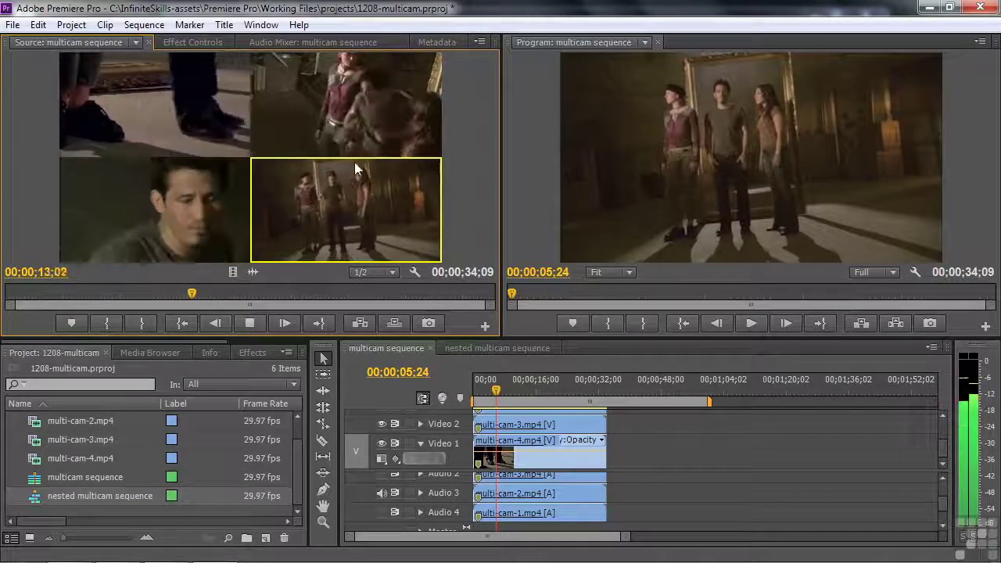
left_click(337, 111)
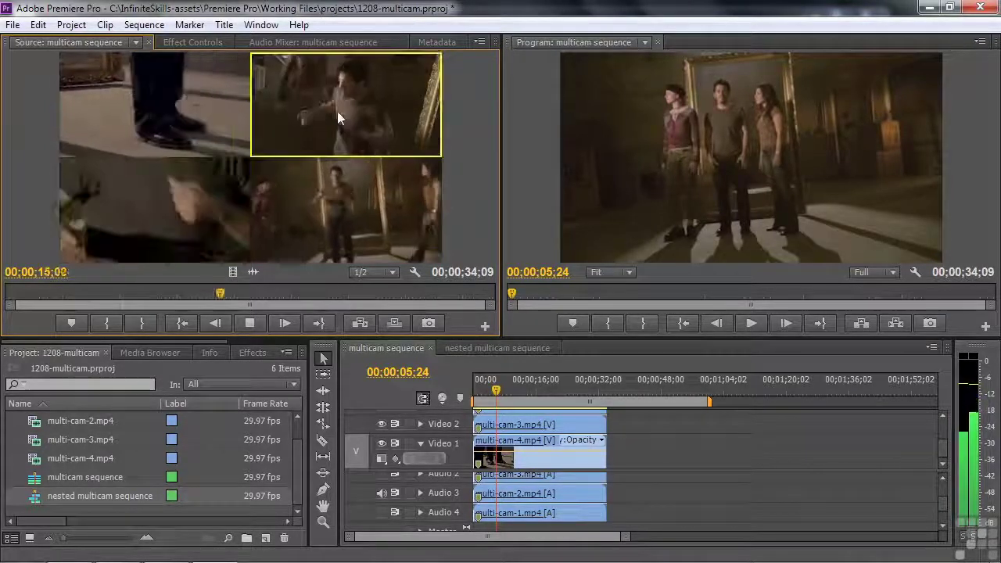
left_click(151, 149)
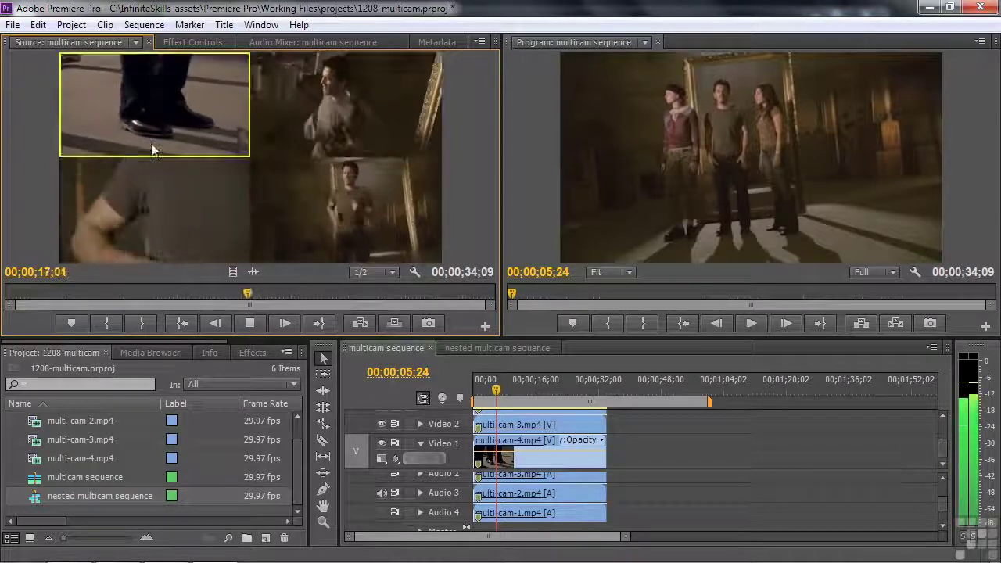
left_click(167, 216)
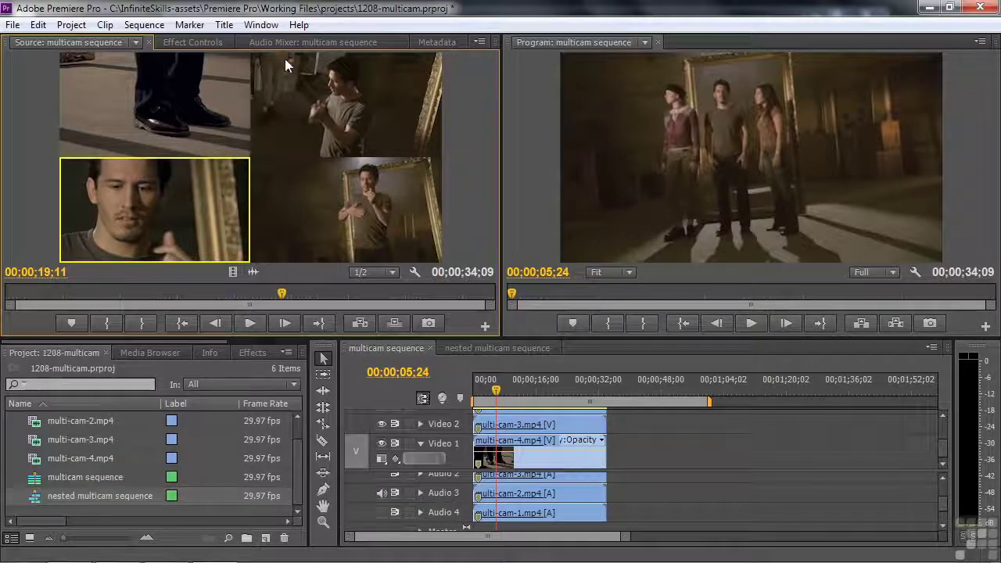
- Open the Multi-Camera Monitor and start playback from camera 4's wide shot
left_click(274, 26)
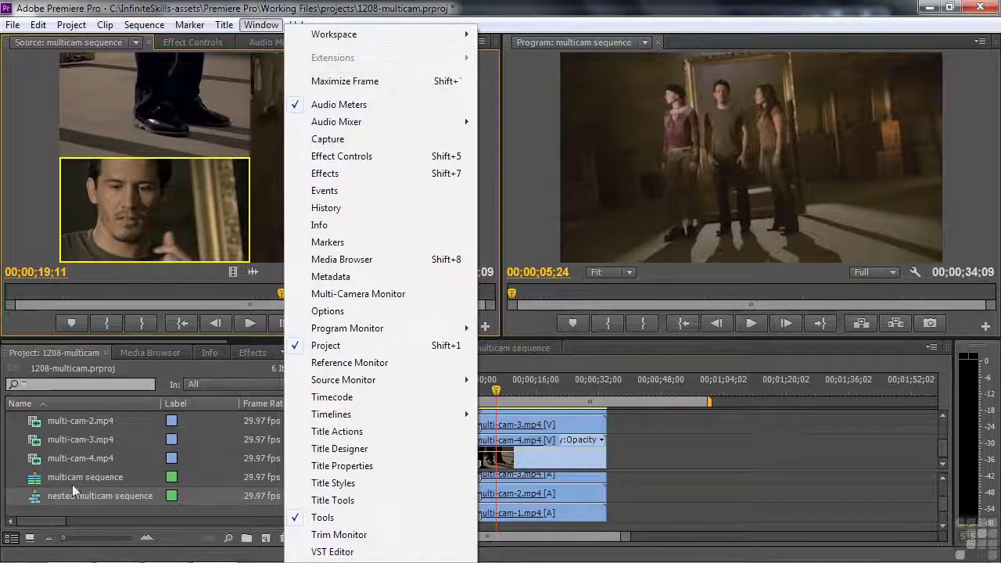
left_click(358, 293)
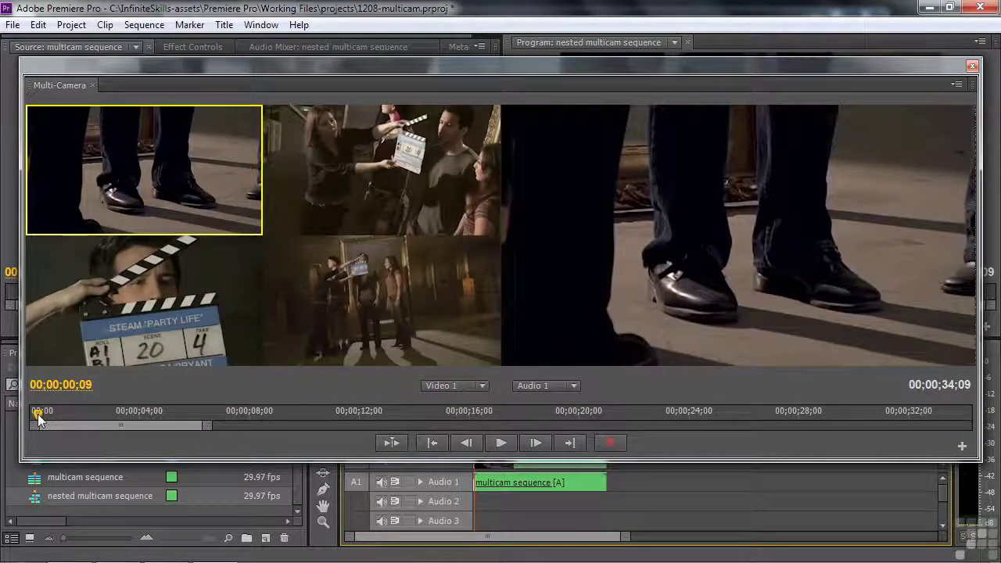
left_click_drag(39, 420, 286, 411)
left_click(349, 300)
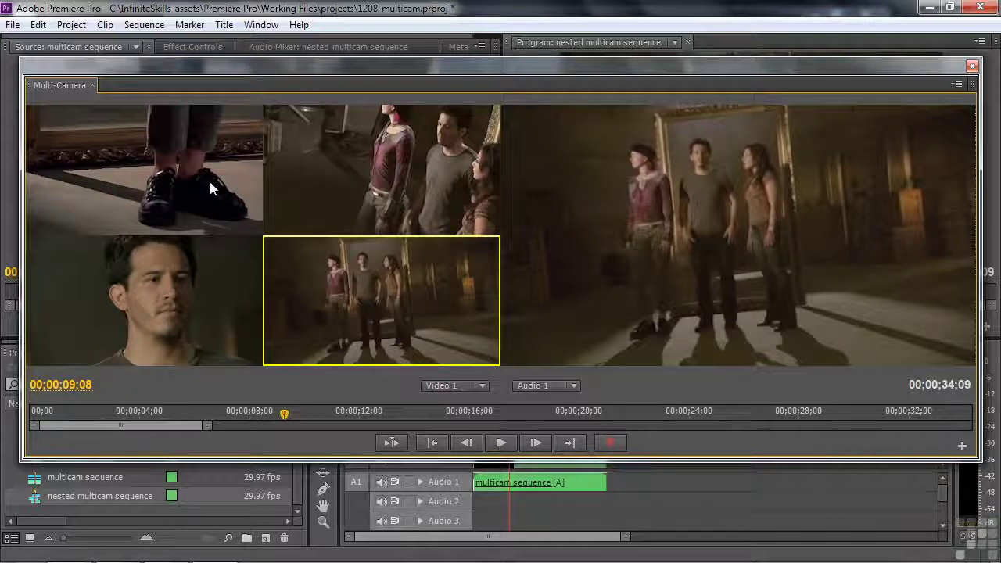
left_click(501, 442)
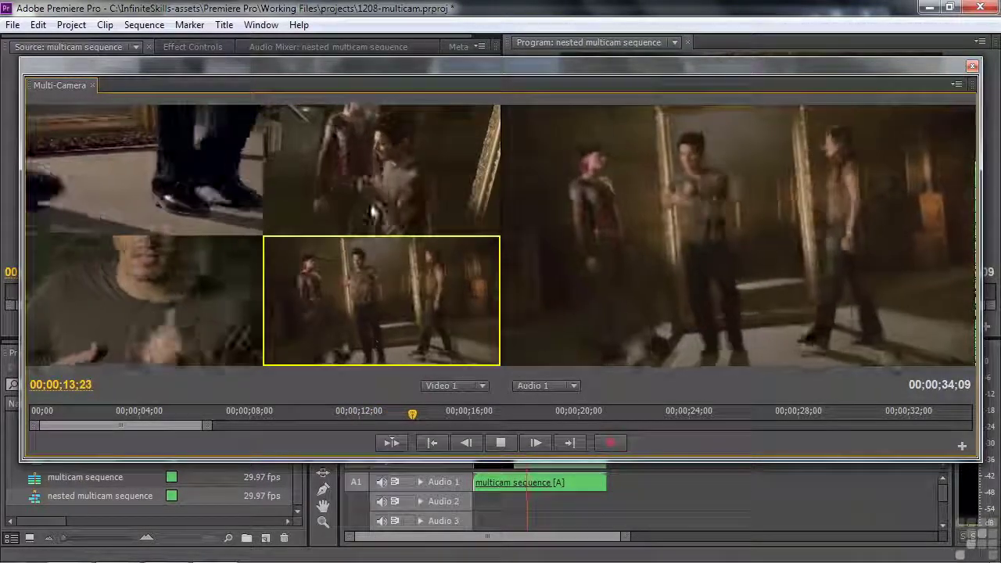
- Record live cuts among group medium, feet close-up, face close-up and wide shot angles
left_click(370, 175)
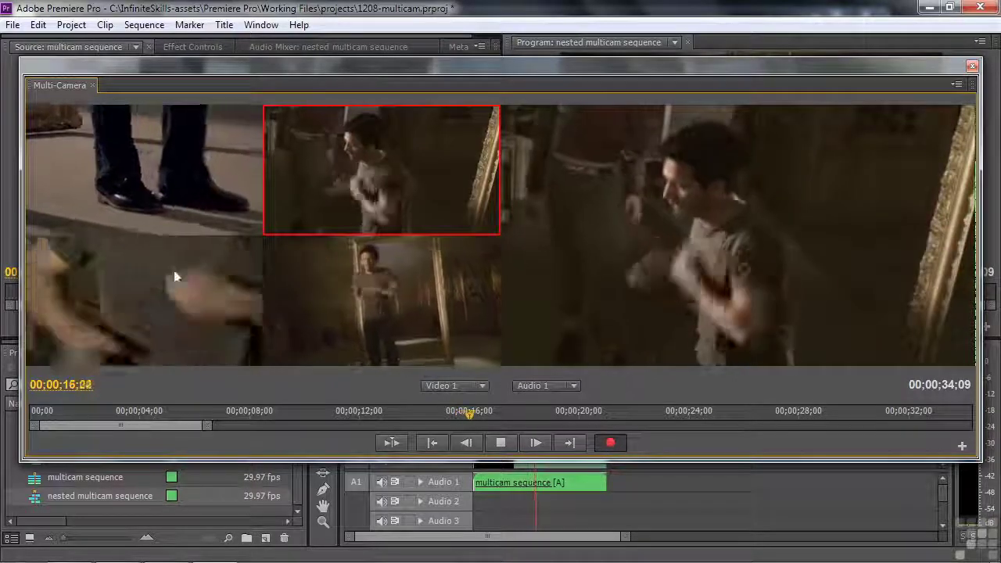
left_click(145, 205)
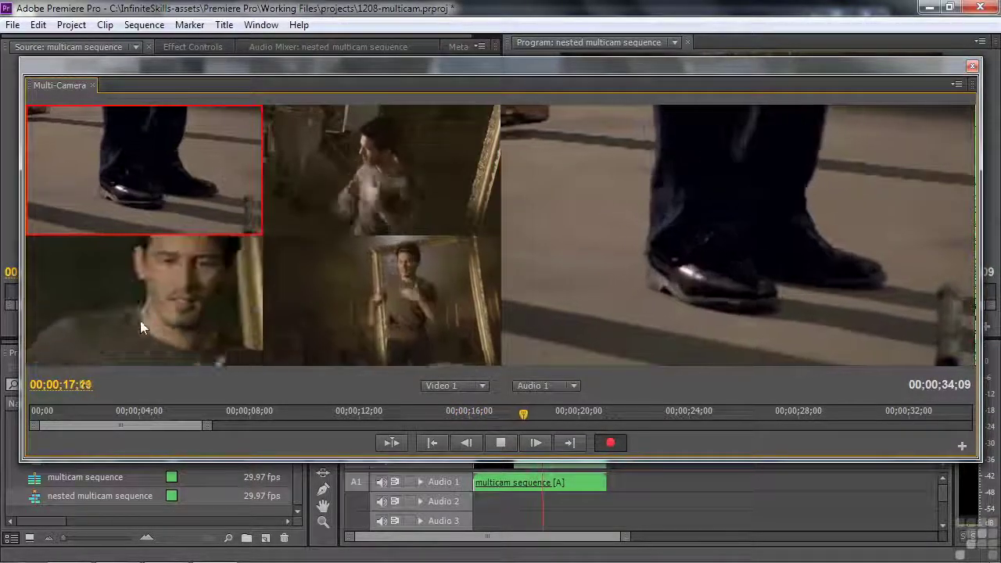
left_click(140, 321)
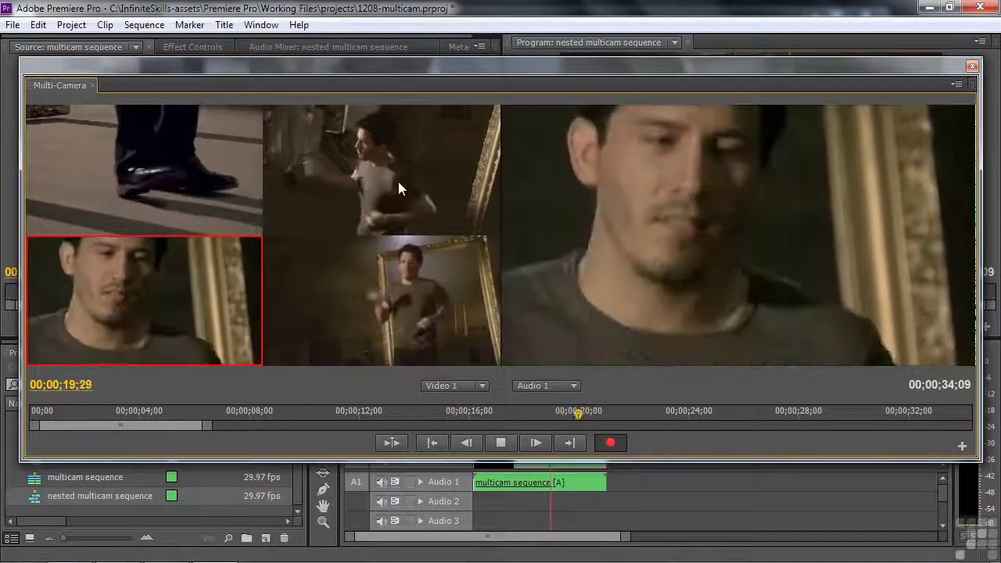
left_click(398, 178)
left_click(165, 176)
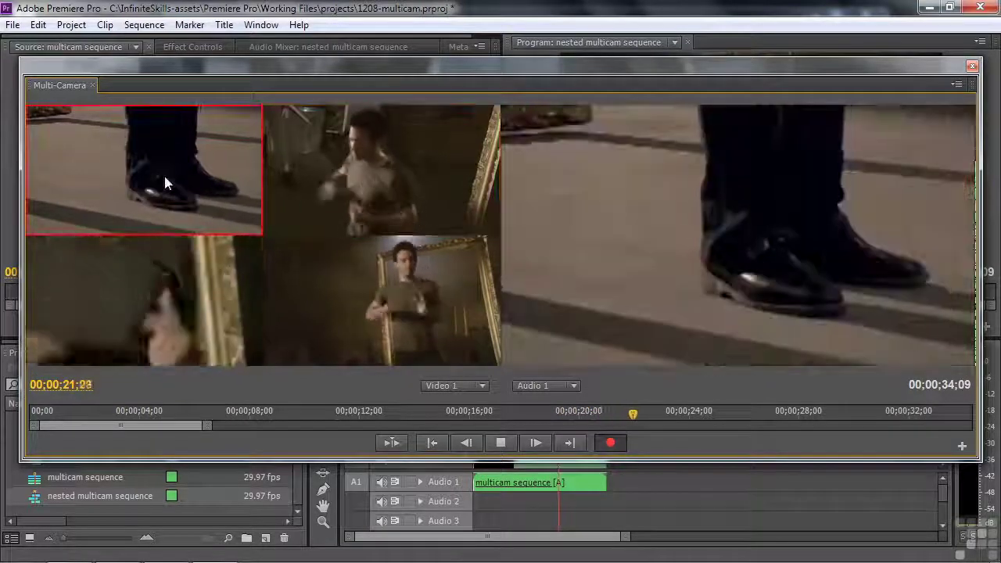
left_click(380, 352)
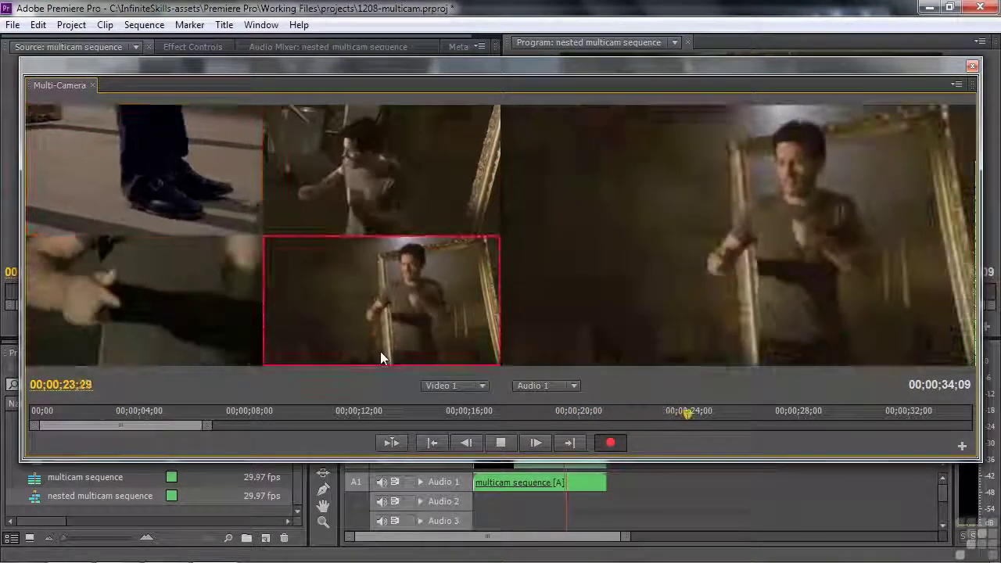
left_click(115, 332)
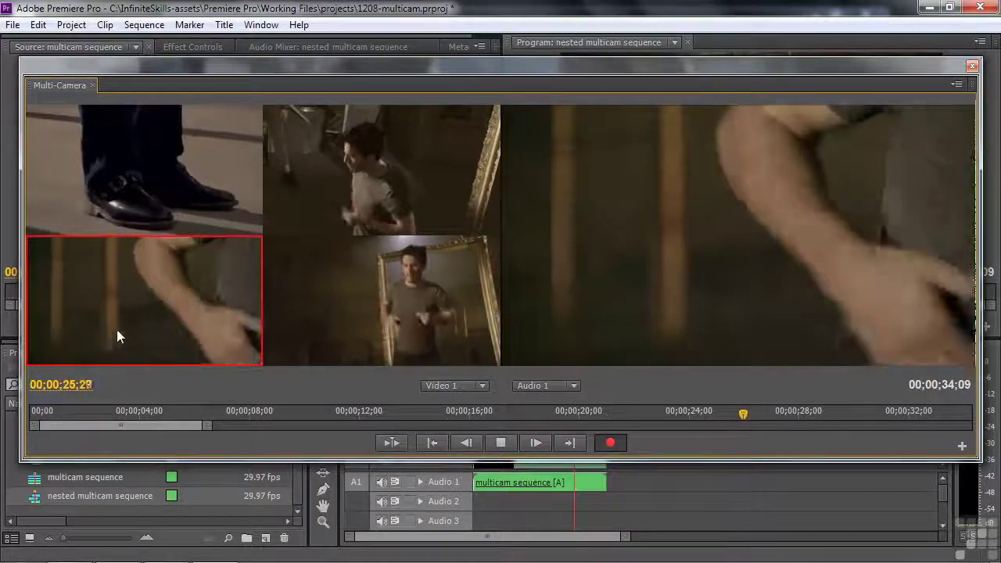
left_click(375, 163)
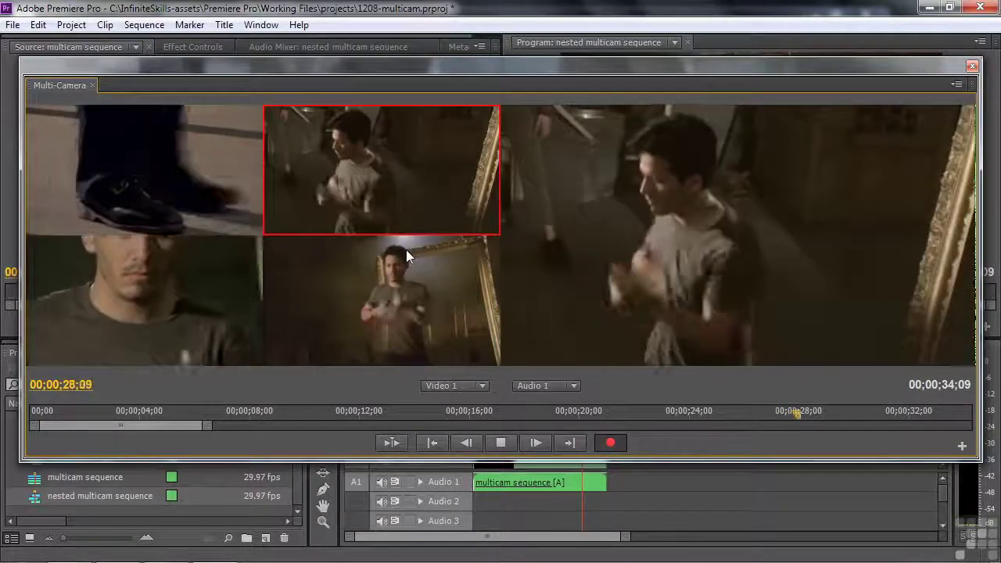
left_click(400, 292)
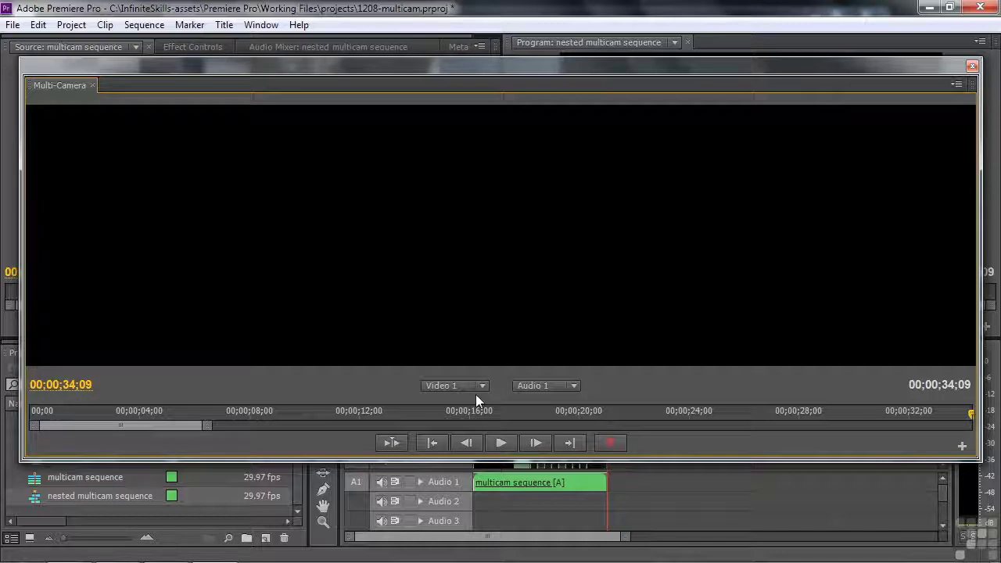
- Move the Multi-Camera window up, shorten it, and replay the angle cuts from 08;19 to 18;18
left_click_drag(124, 413, 266, 417)
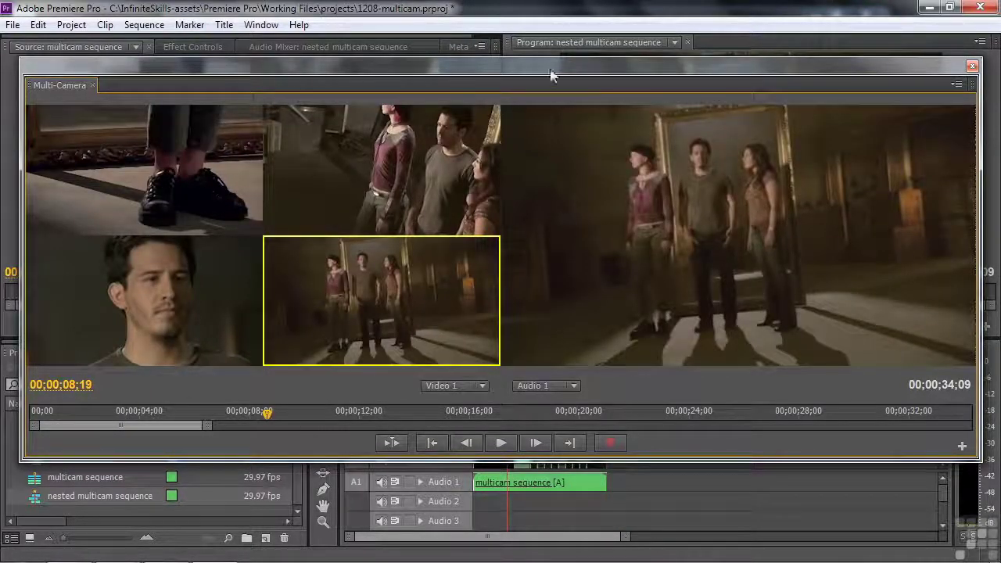
left_click_drag(550, 75, 549, 48)
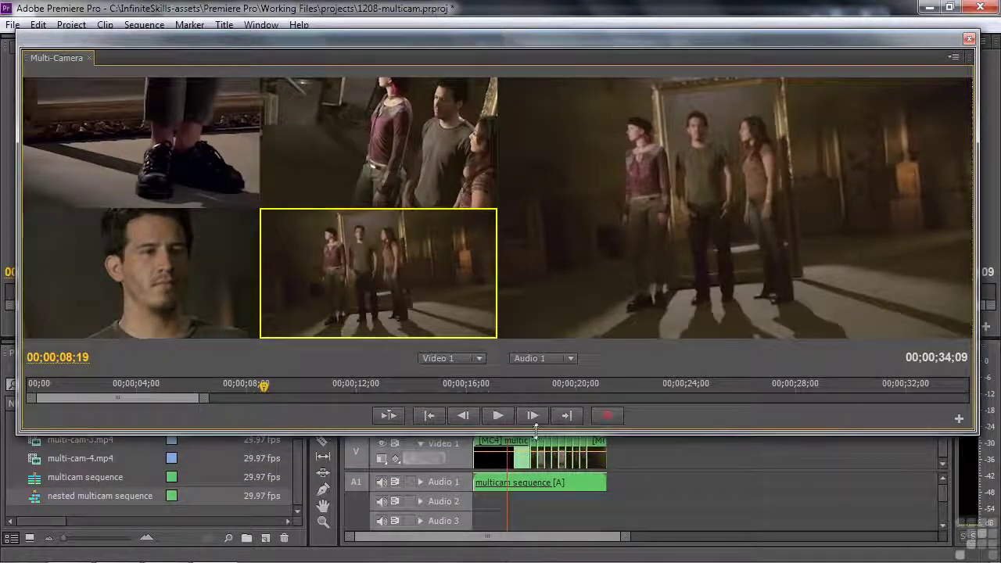
left_click_drag(535, 429, 537, 410)
left_click(501, 397)
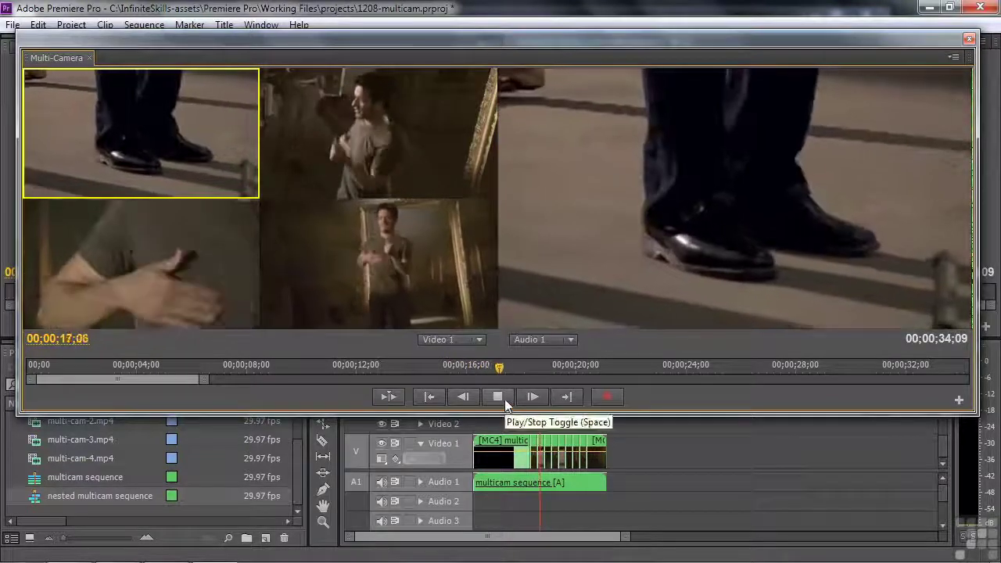
left_click(504, 396)
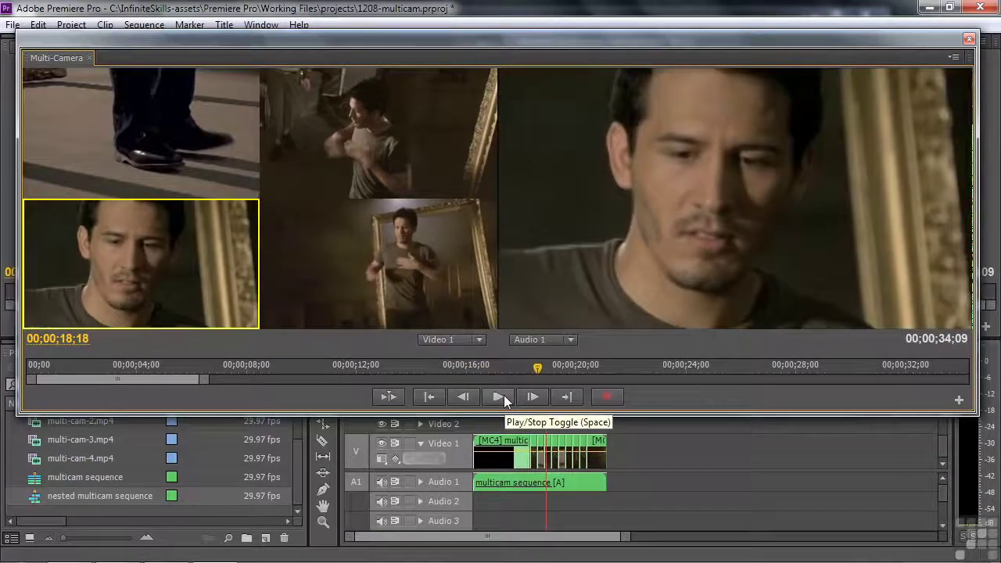
- Zoom the timeline in on the angle cuts and shrink the Multi-Camera view
left_click(619, 466)
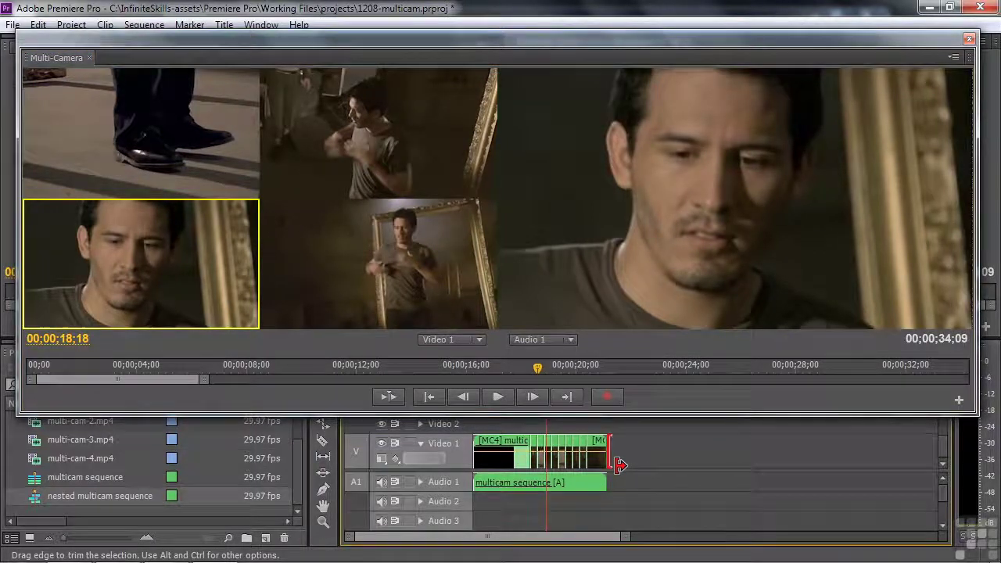
key("=")
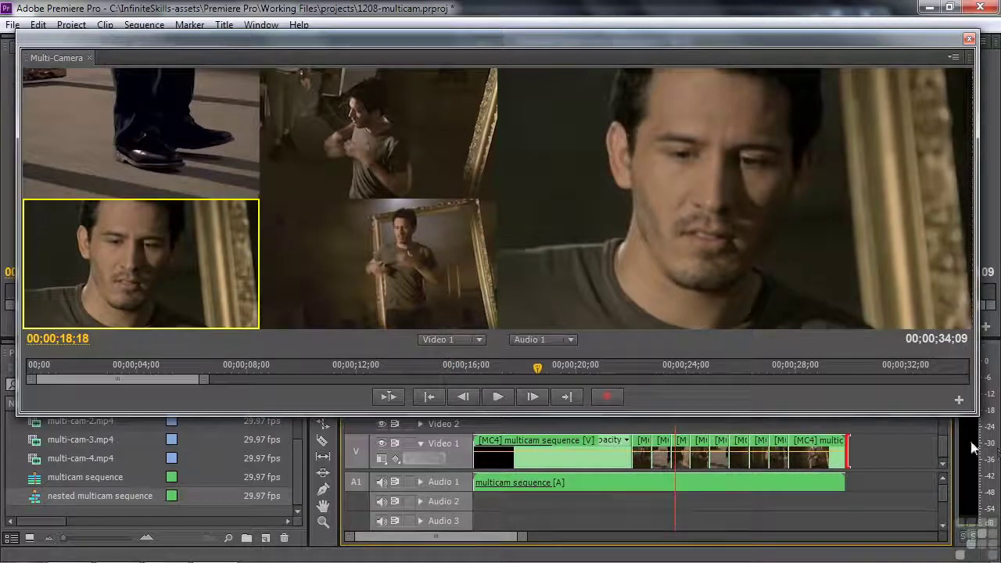
left_click_drag(974, 413, 646, 338)
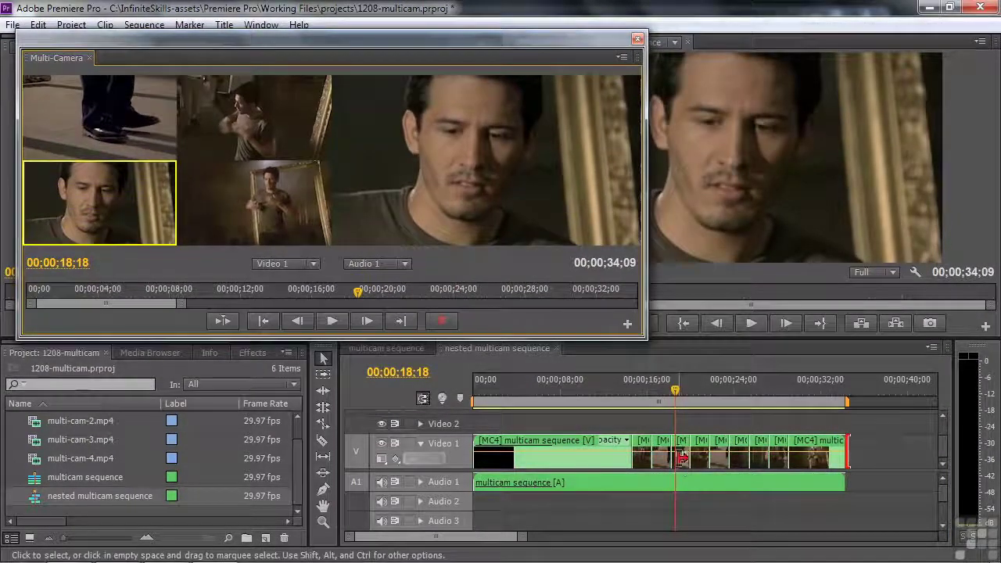
key("=")
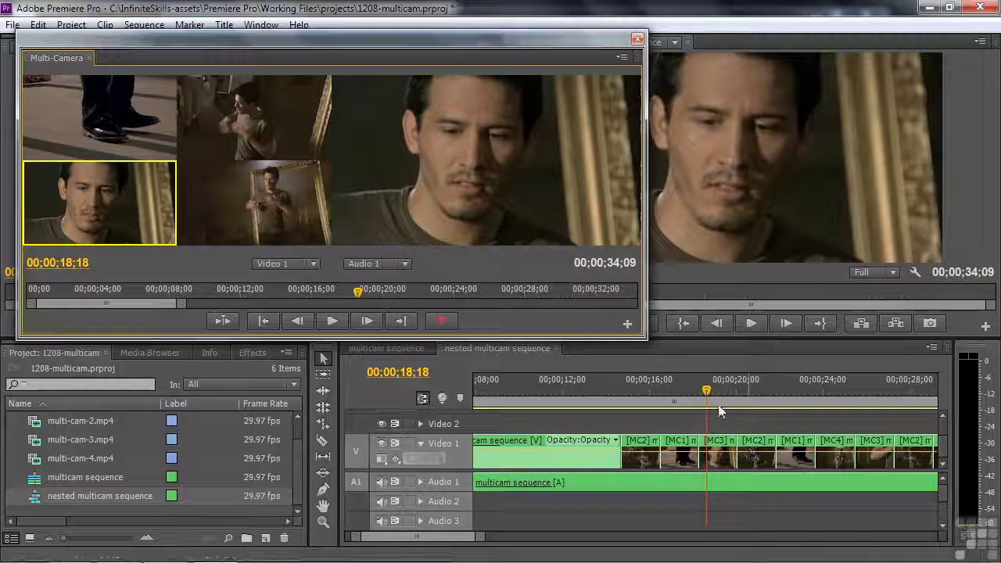
- Play from 18;18 to 20;22, replace that shot with camera 4, and scrub to review it
key("space")
key("2")
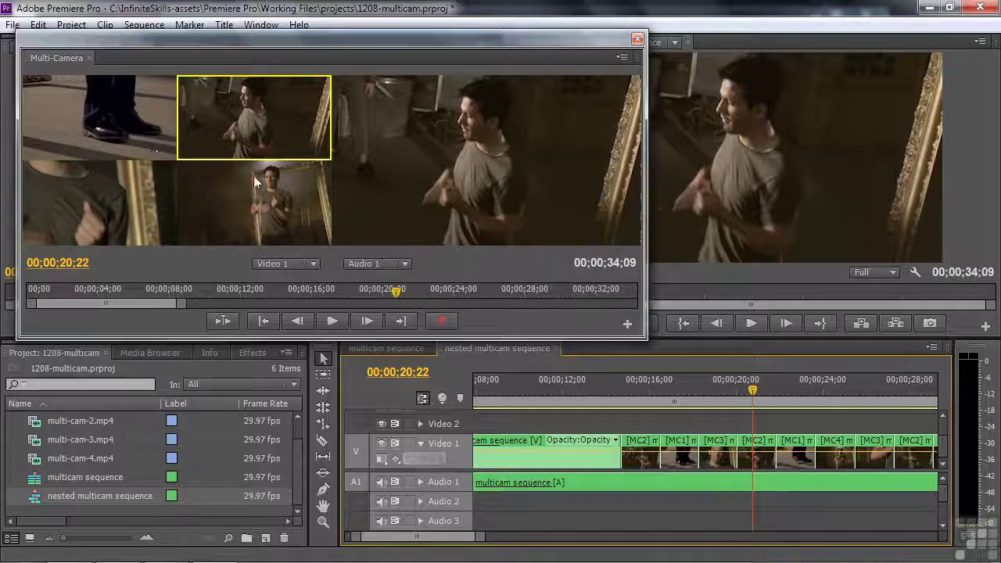
left_click(266, 215)
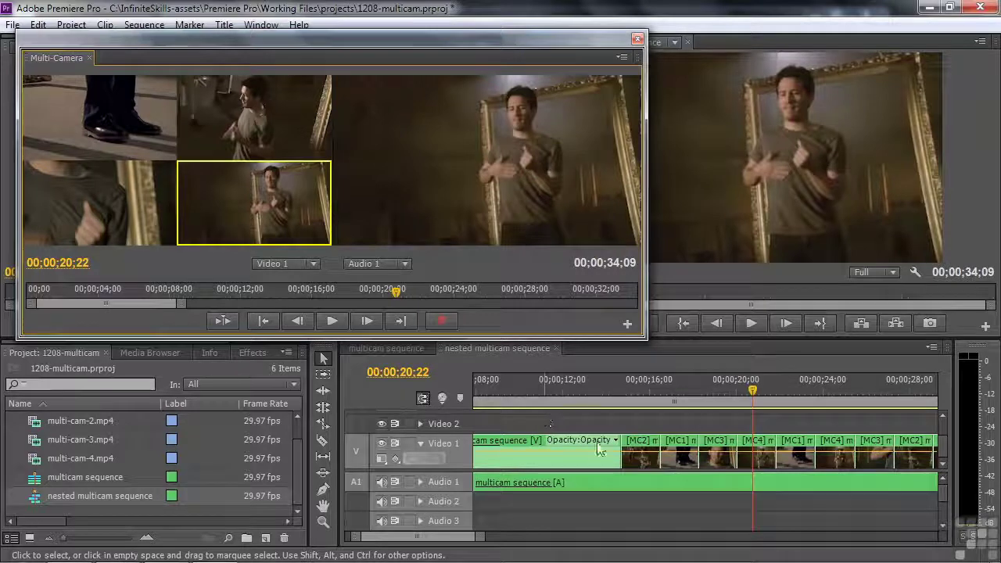
left_click_drag(754, 399, 798, 423)
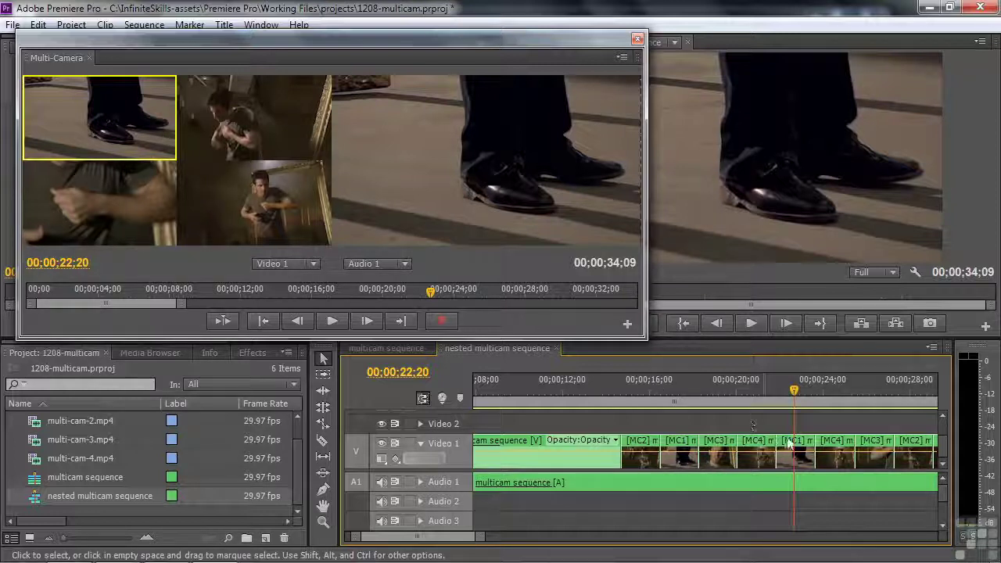
- Add camera 2 cuts near 22;20 and 22;14, then scrub through to review them
left_click(80, 205, "ctrl")
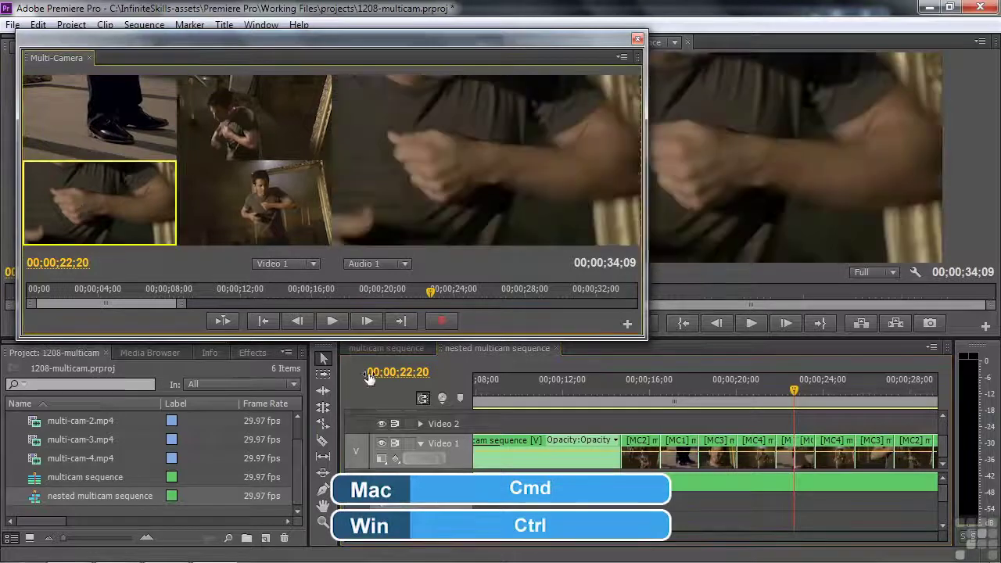
left_click(788, 395)
left_click_drag(788, 395, 827, 399)
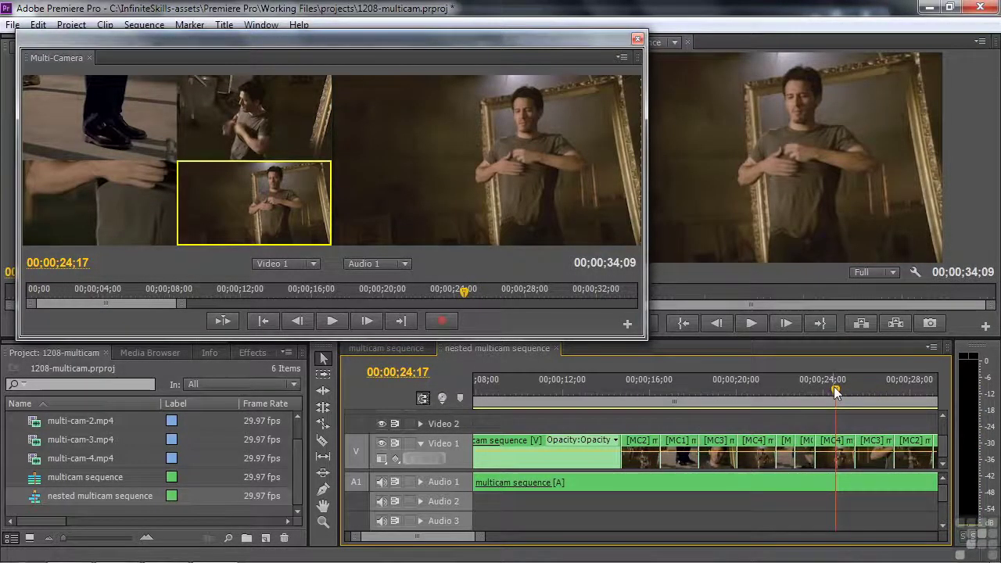
- Add a Cross Dissolve at the MC2/MC1 edit near 16;15 and play it back
left_click_drag(671, 403, 659, 414)
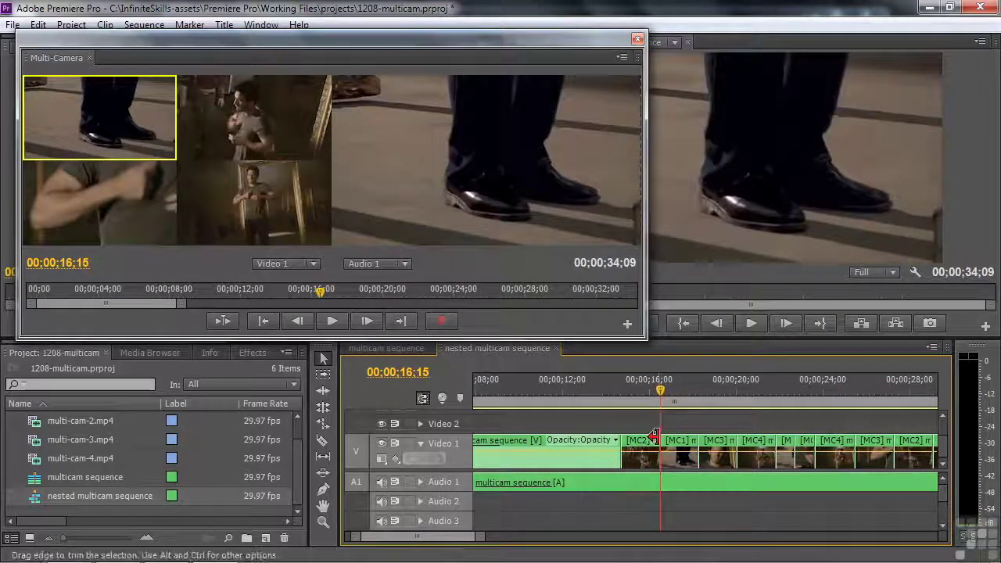
key("ctrl+d")
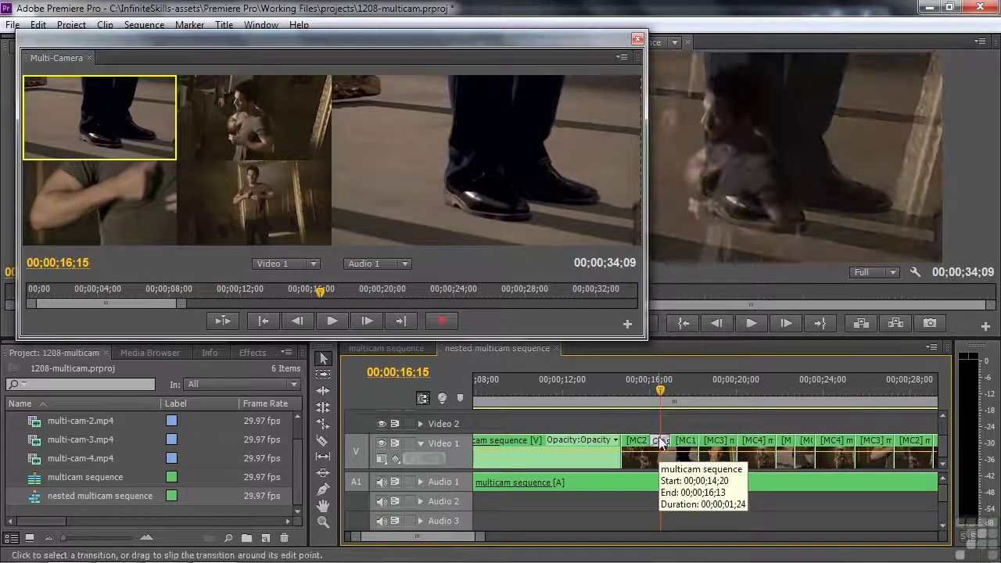
left_click(640, 395)
key("space")
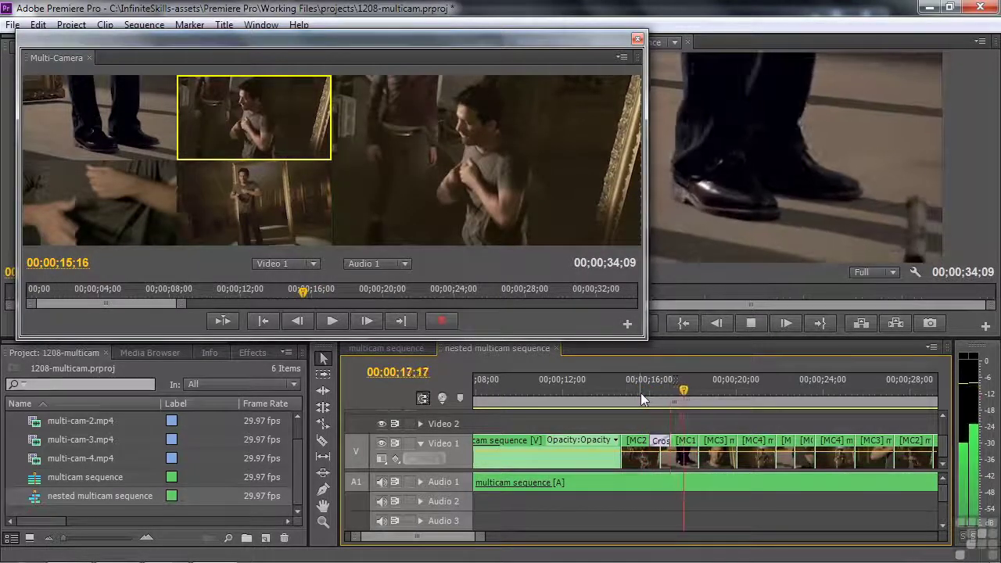
key("space")
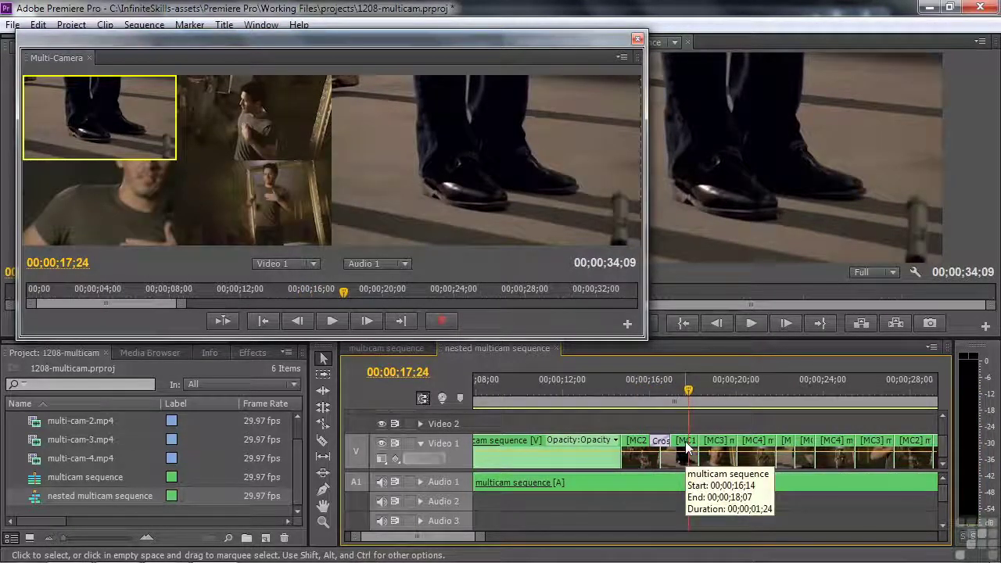
left_click(685, 446)
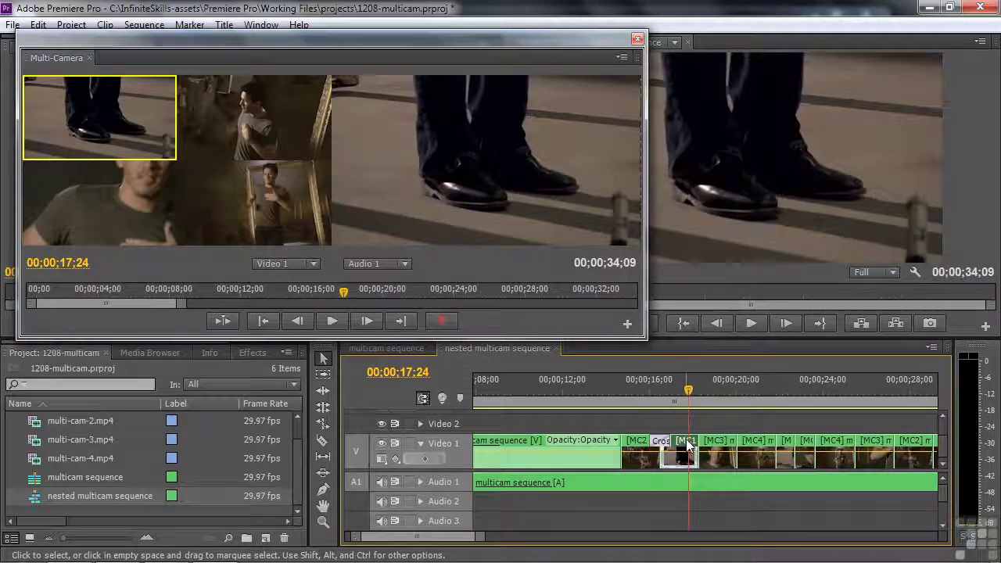
- In the multicam sequence, search 'hls' and apply Color Balance (HLS) to the Video 4 clip
left_click(402, 348)
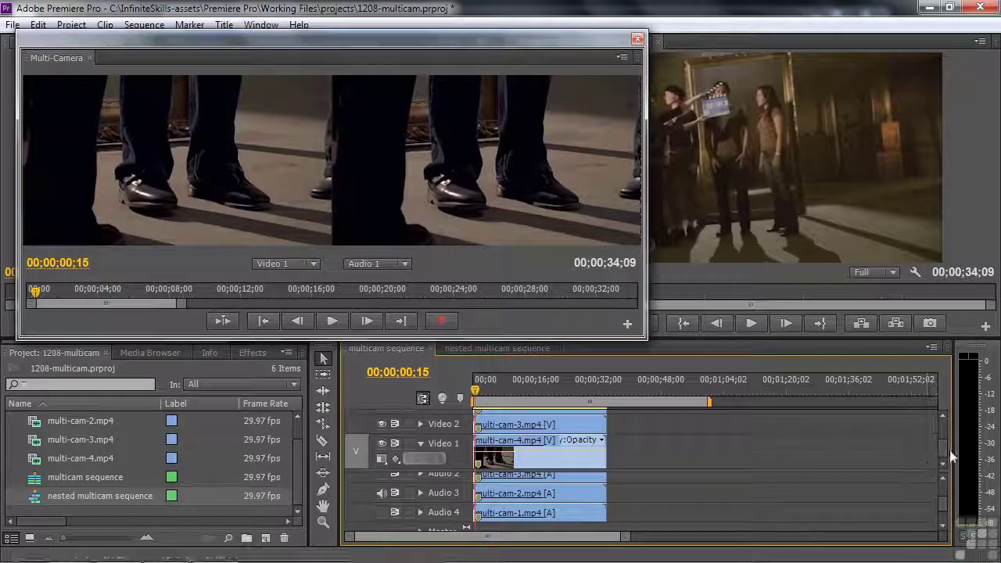
left_click_drag(943, 452, 942, 426)
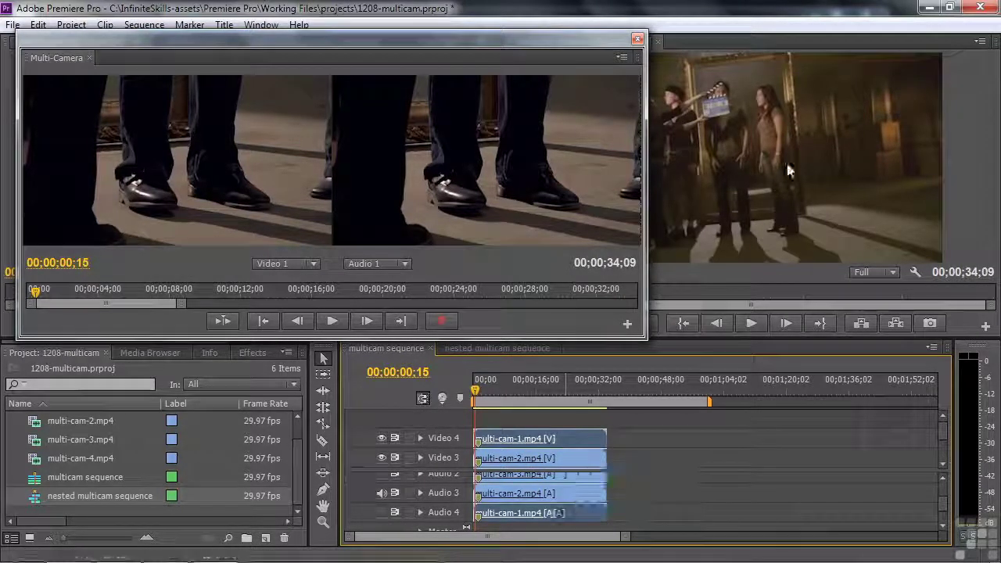
left_click(236, 352)
left_click(13, 439)
left_click(37, 369)
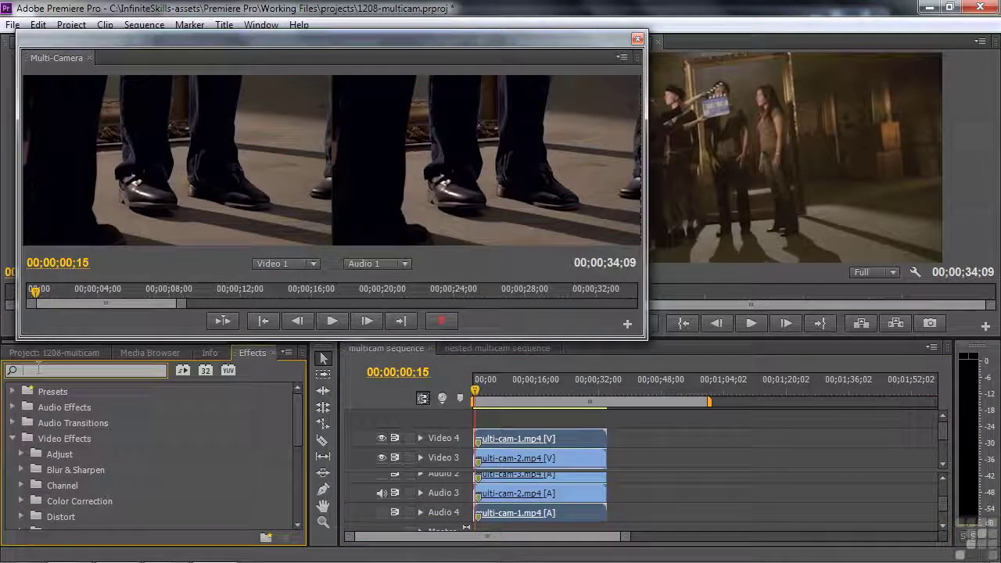
type("hls")
left_click_drag(94, 469, 526, 439)
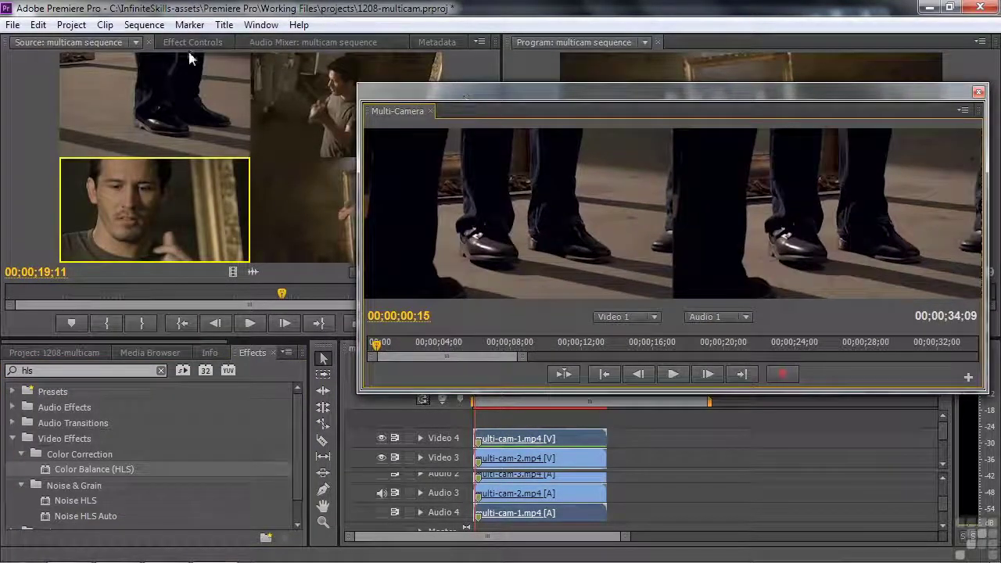
- Raise the Color Balance (HLS) Hue to 263° and preview the purple tint at 11;05
left_click(189, 45)
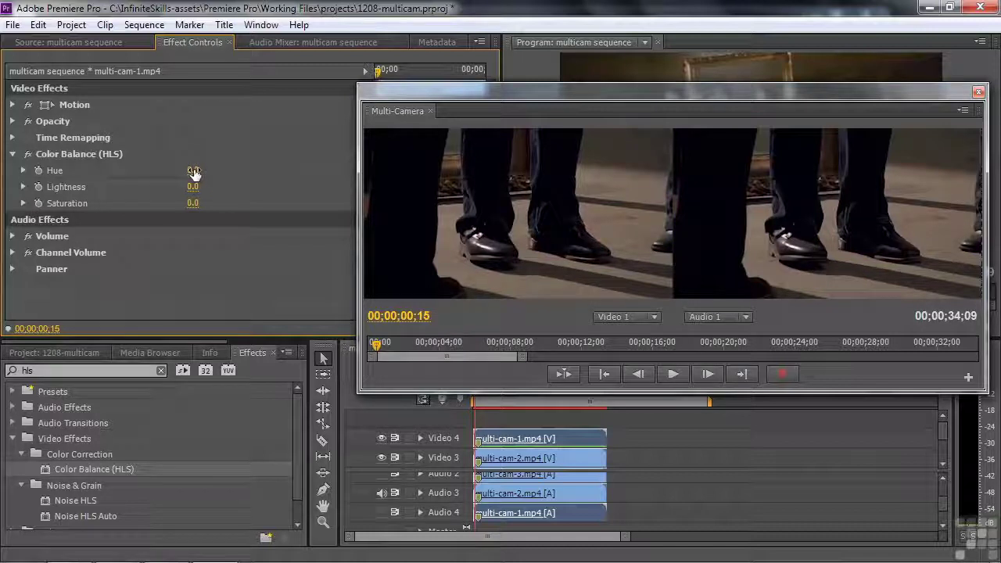
left_click_drag(711, 101, 655, 168)
left_click_drag(196, 170, 334, 171)
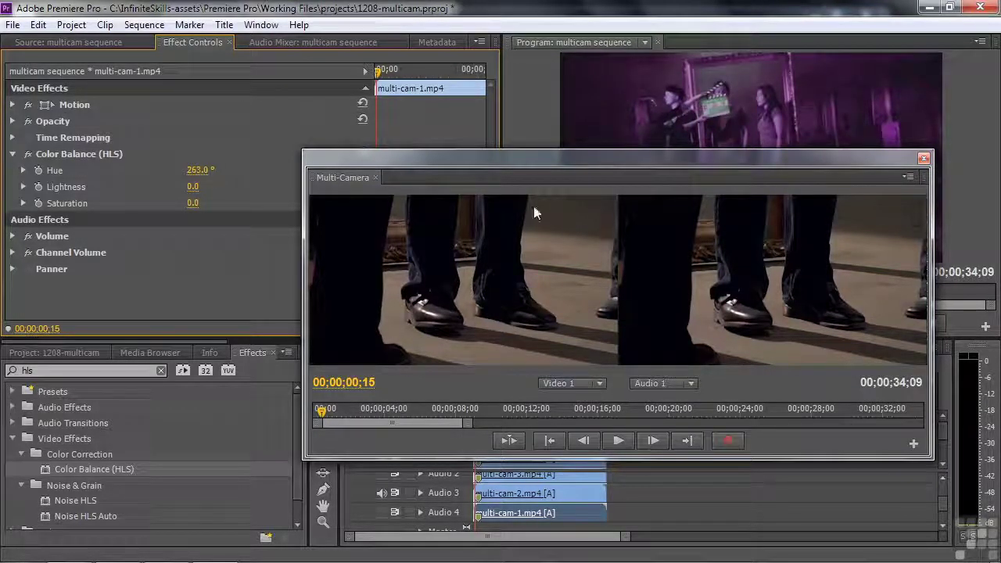
left_click_drag(612, 167, 345, 35)
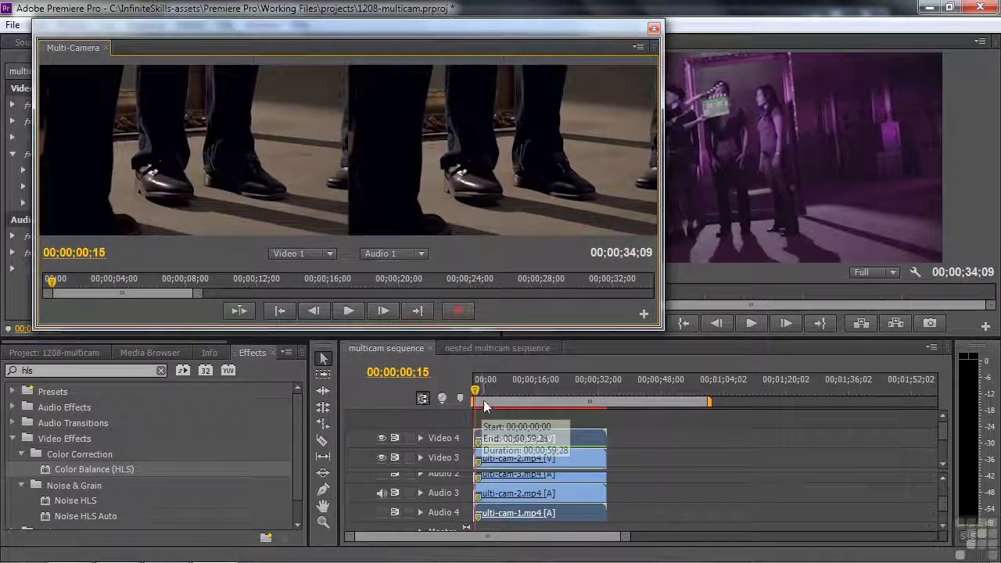
left_click_drag(474, 388, 516, 389)
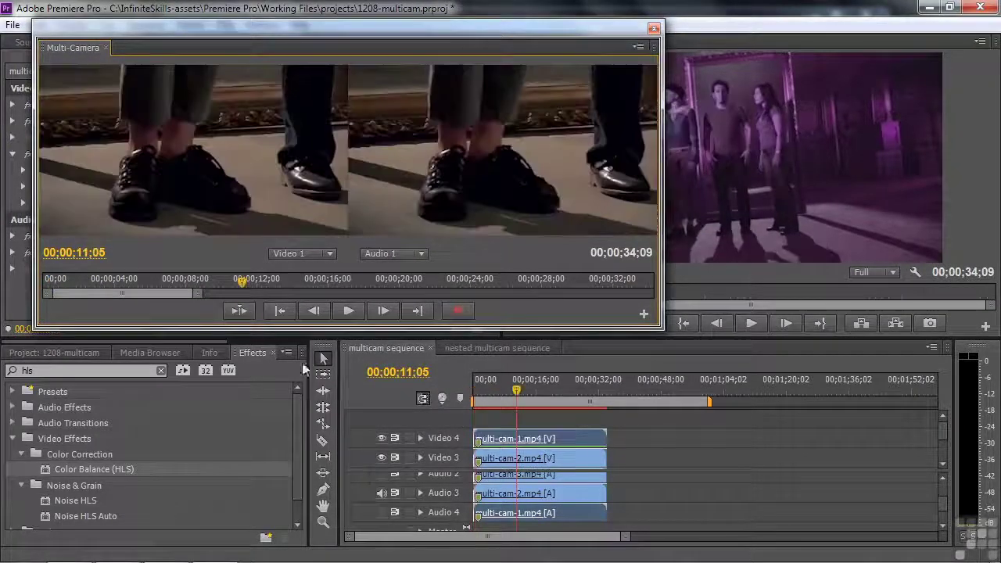
- Return to the nested multicam sequence and scrub through its purple-tinted wide-angle shots
left_click(476, 350)
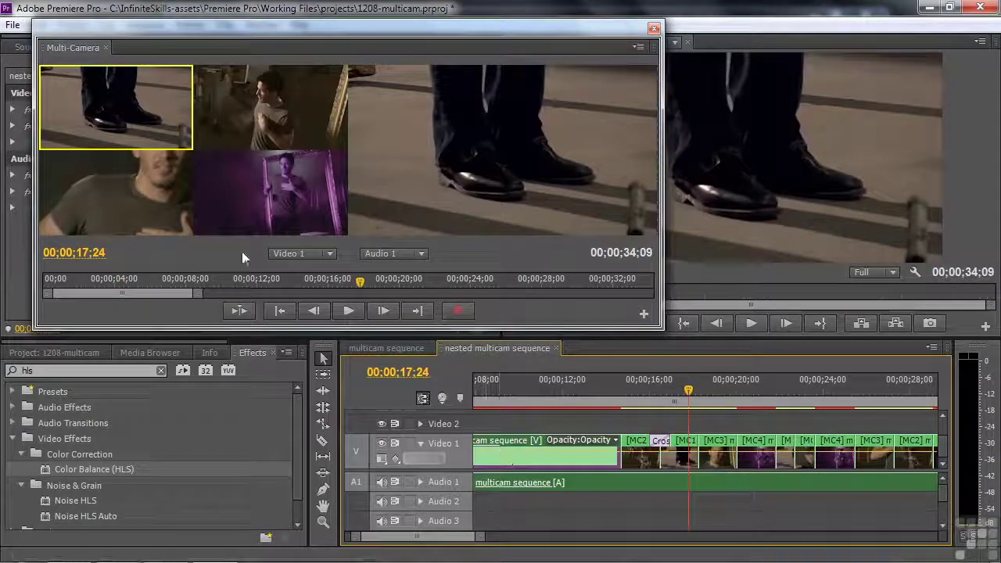
left_click_drag(359, 282, 397, 284)
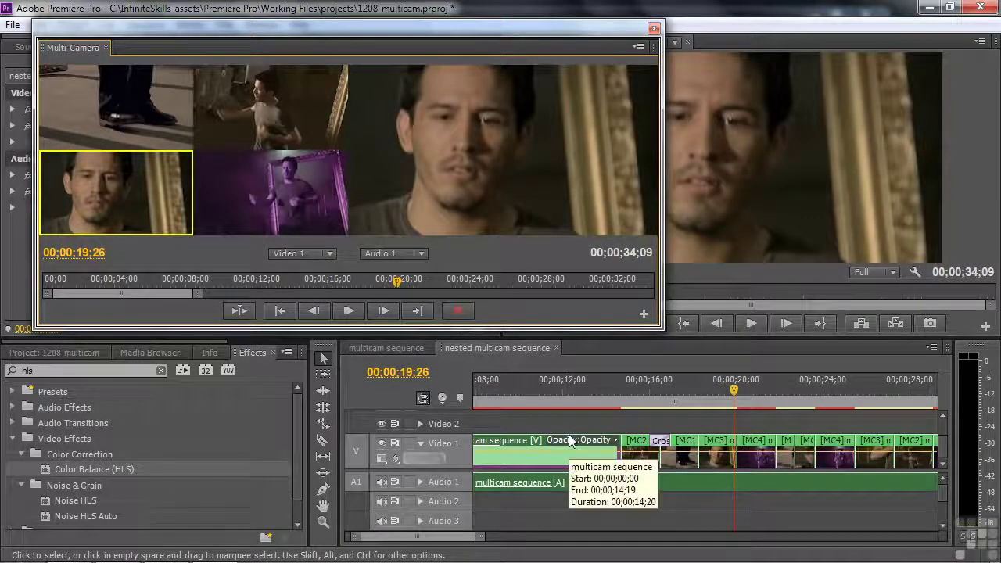
- In the multicam sequence, turn on Audio 2 track output and scroll down the audio tracks
left_click(375, 348)
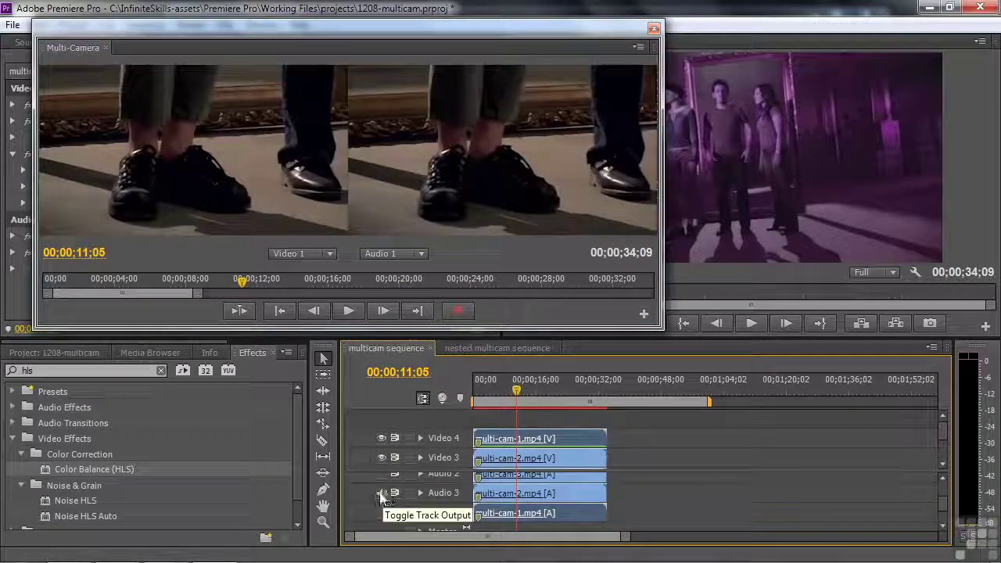
left_click(382, 479)
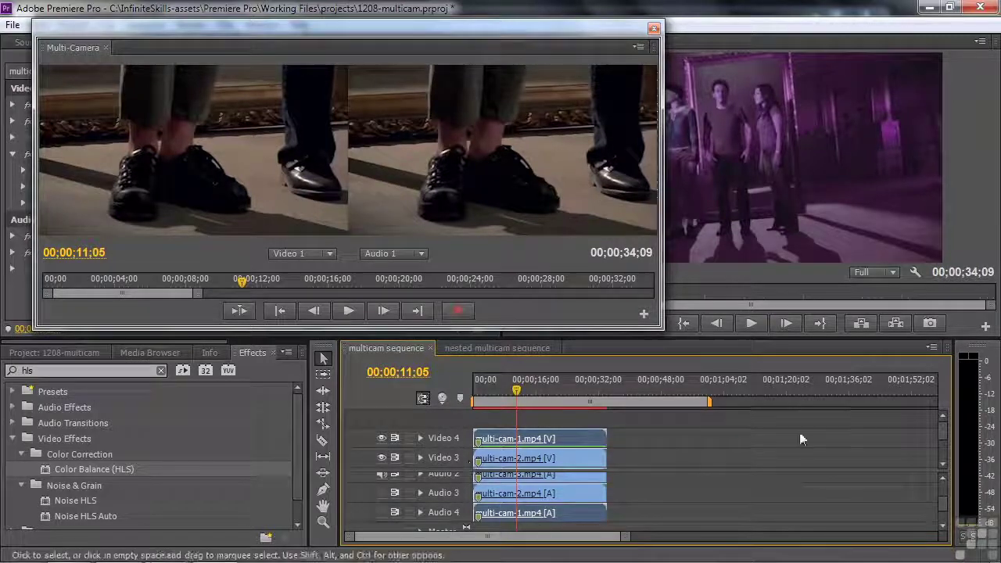
scroll(942, 506, "down", 1)
scroll(942, 506, "down", 1)
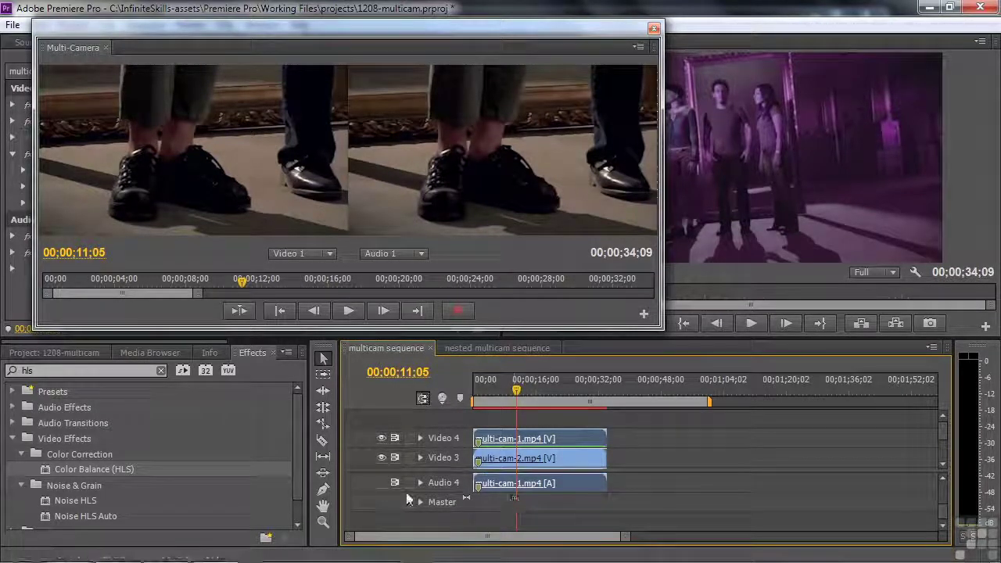